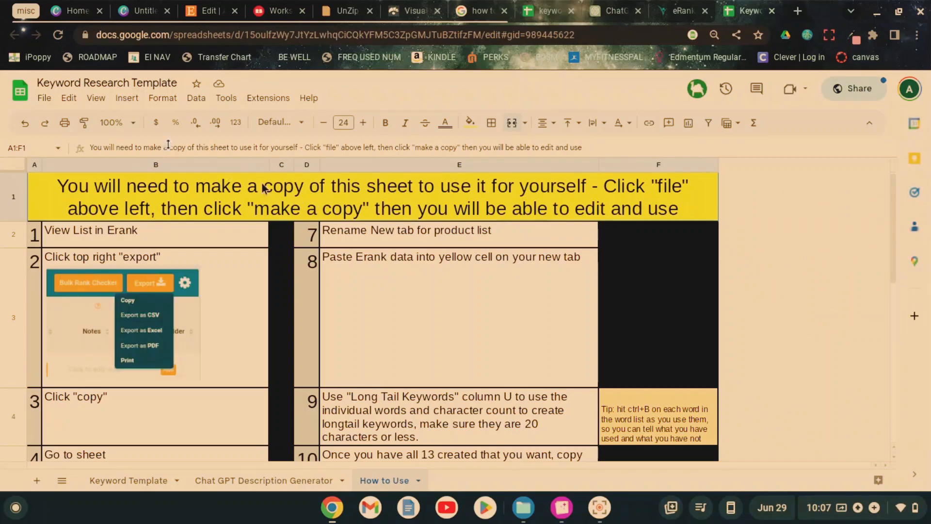
Make a copy of the Keyword Research Template spreadsheet in My Drive, named "Keyword Research Template New".
{"action": "left_click", "coordinate": [44, 99]}
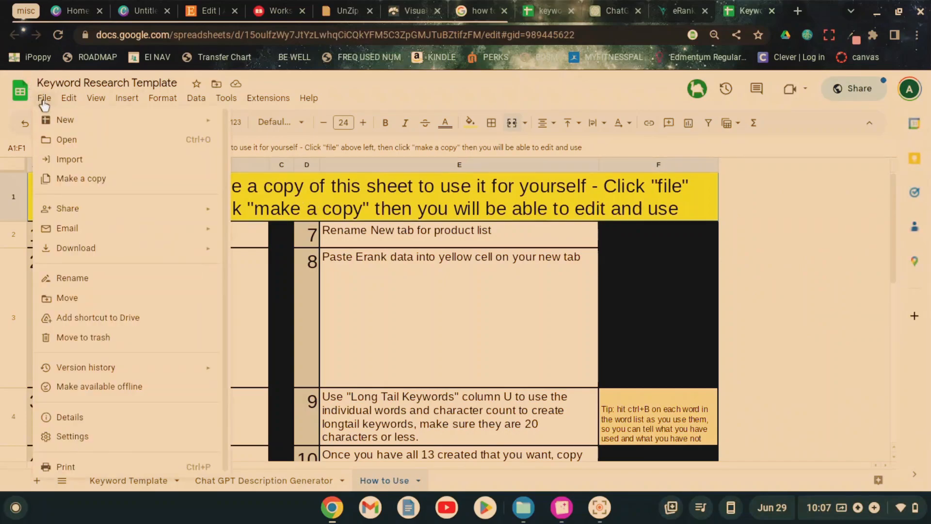
{"action": "left_click", "coordinate": [69, 179]}
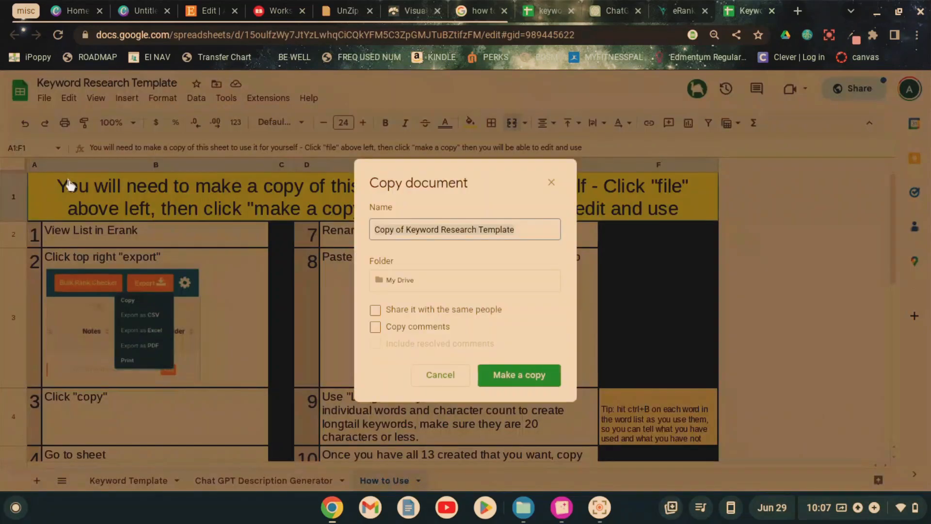
{"action": "left_click", "coordinate": [415, 231]}
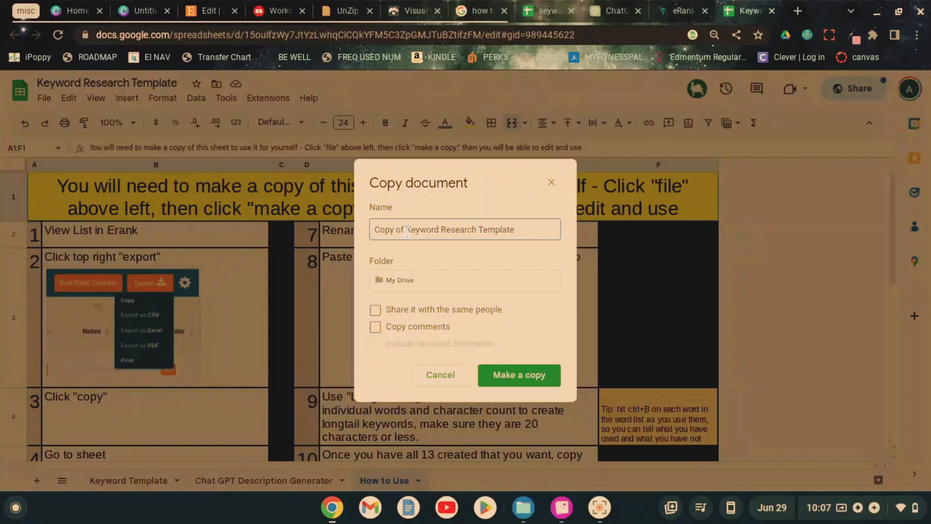
{"action": "left_click_drag", "start_coordinate": [407, 231], "coordinate": [369, 232]}
{"action": "key", "text": "BackSpace"}
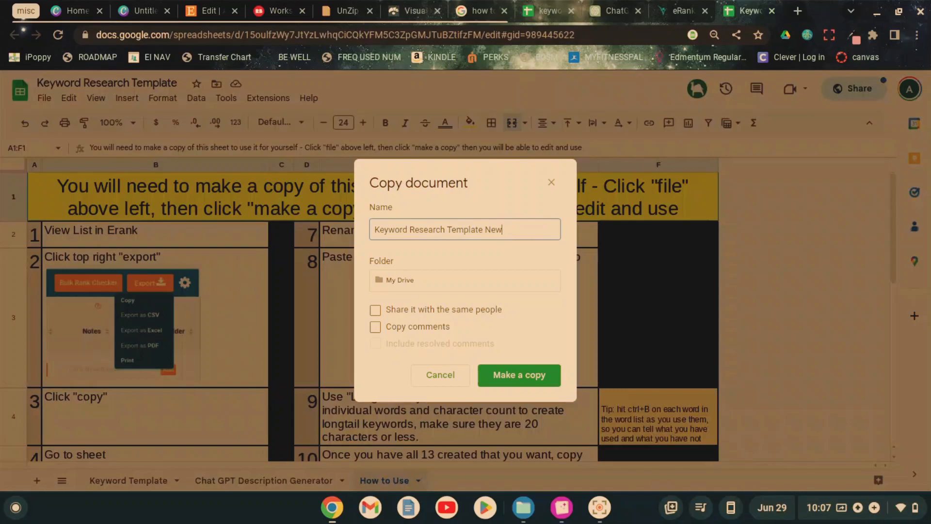
{"action": "left_click", "coordinate": [502, 377]}
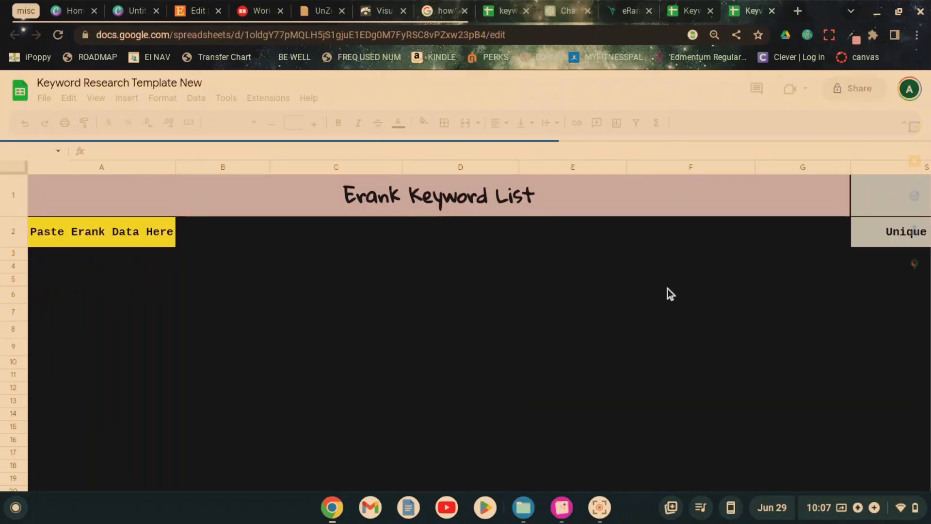
Reduce the browser page zoom to 75% for the copied spreadsheet.
{"action": "left_click", "coordinate": [916, 35]}
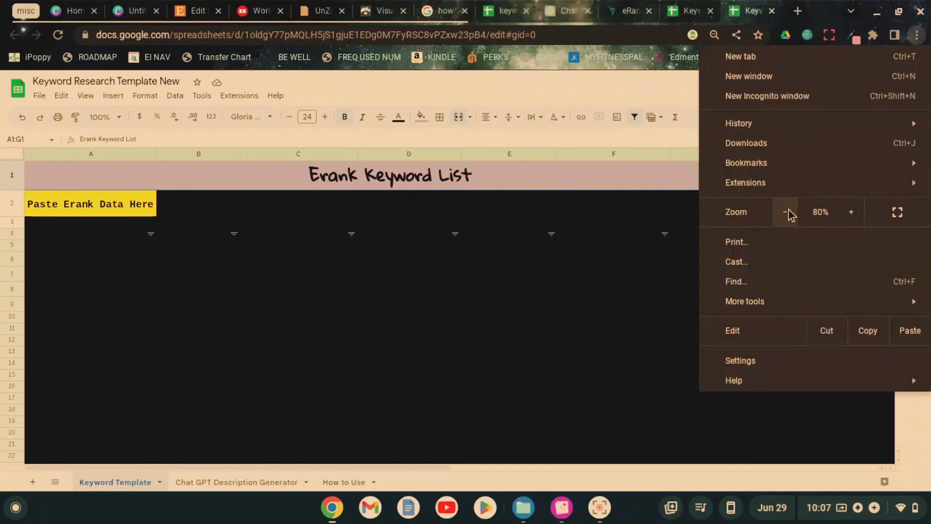
{"action": "left_click", "coordinate": [790, 212]}
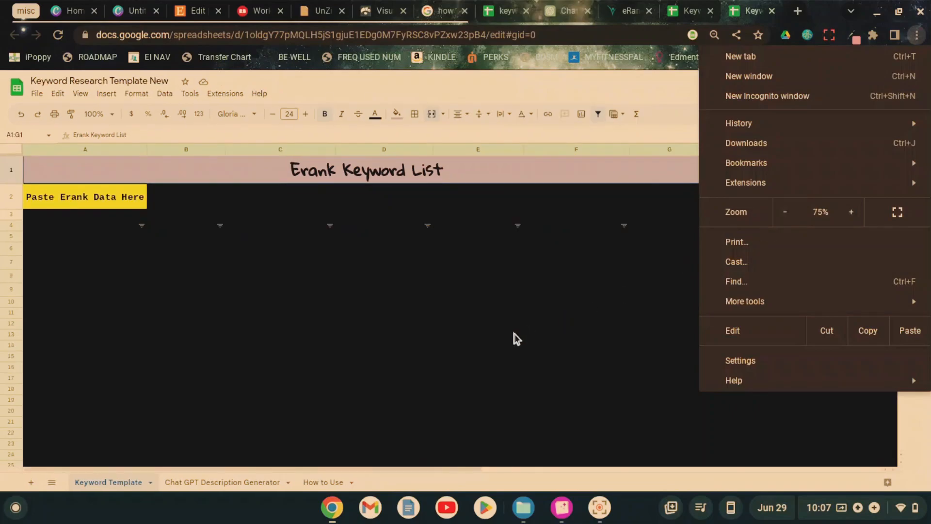
{"action": "left_click", "coordinate": [518, 339]}
Look over the copy's Keyword Template, Chat GPT Description Generator and How to Use sheets, ending on the Keyword Template sheet.
{"action": "scroll", "coordinate": [516, 338], "scroll_direction": "right", "scroll_amount": 15}
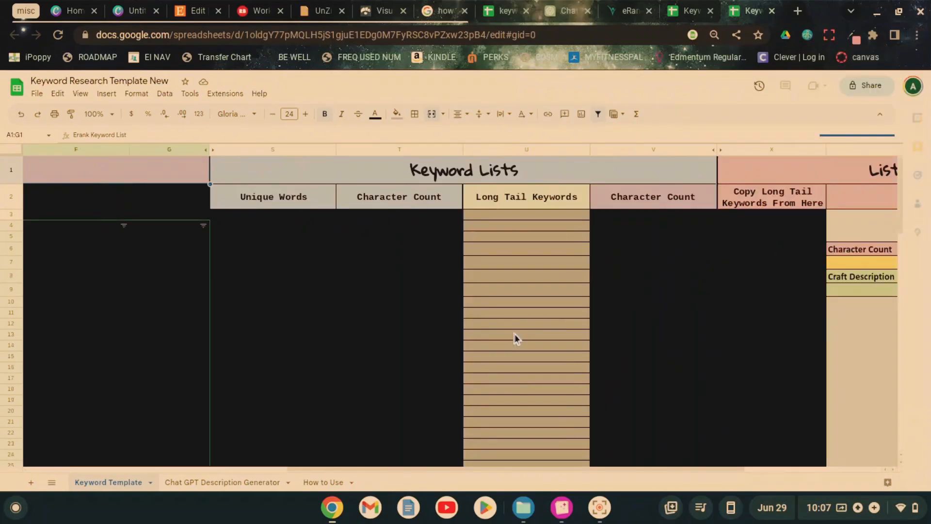
{"action": "scroll", "coordinate": [514, 338], "scroll_direction": "left", "scroll_amount": 15}
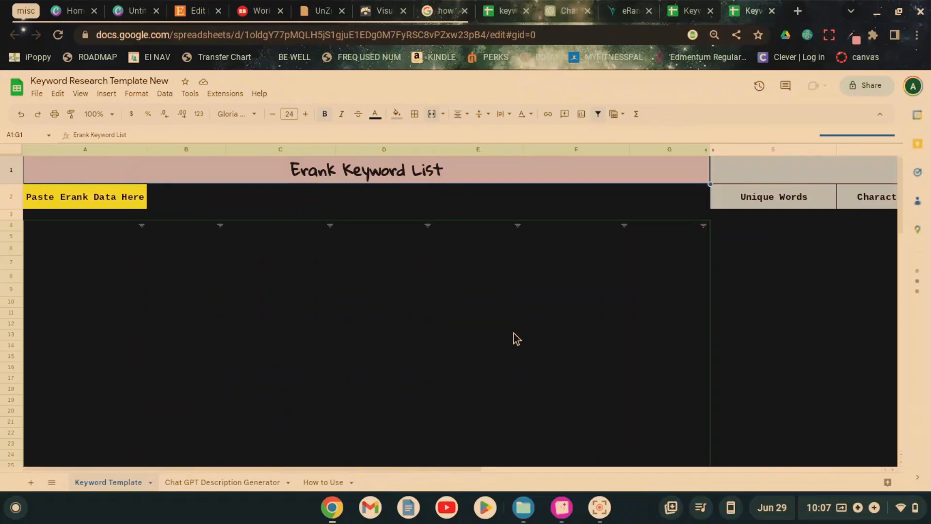
{"action": "left_click", "coordinate": [213, 487]}
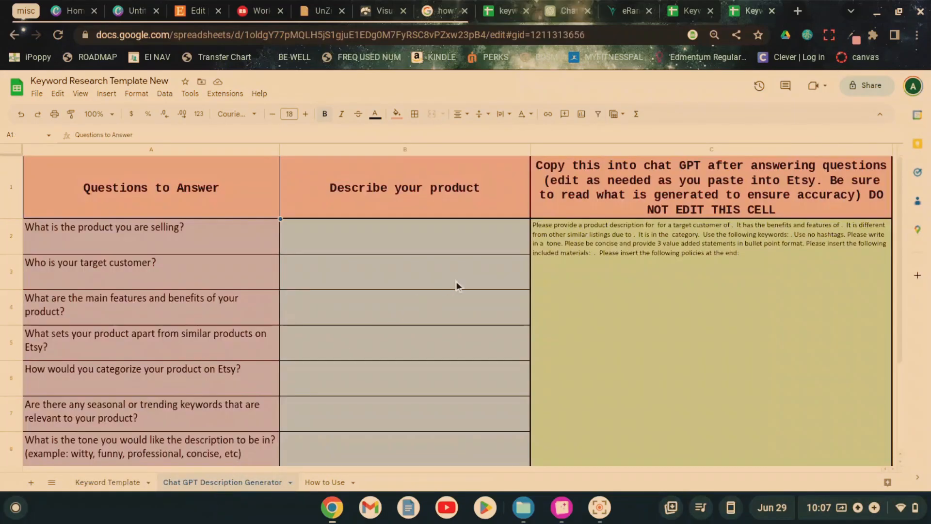
{"action": "left_click", "coordinate": [321, 481]}
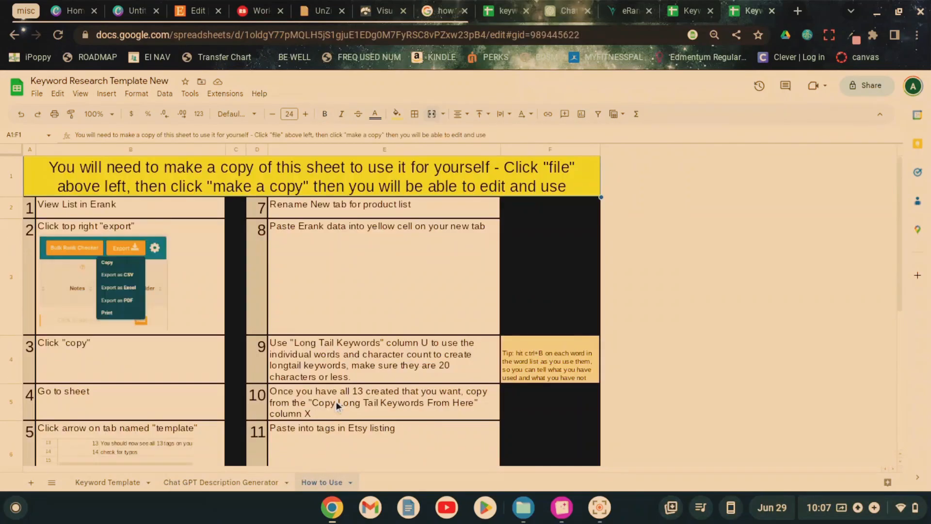
{"action": "scroll", "coordinate": [310, 296], "scroll_direction": "down", "scroll_amount": 5}
{"action": "scroll", "coordinate": [310, 296], "scroll_direction": "up", "scroll_amount": 5}
{"action": "left_click", "coordinate": [110, 485]}
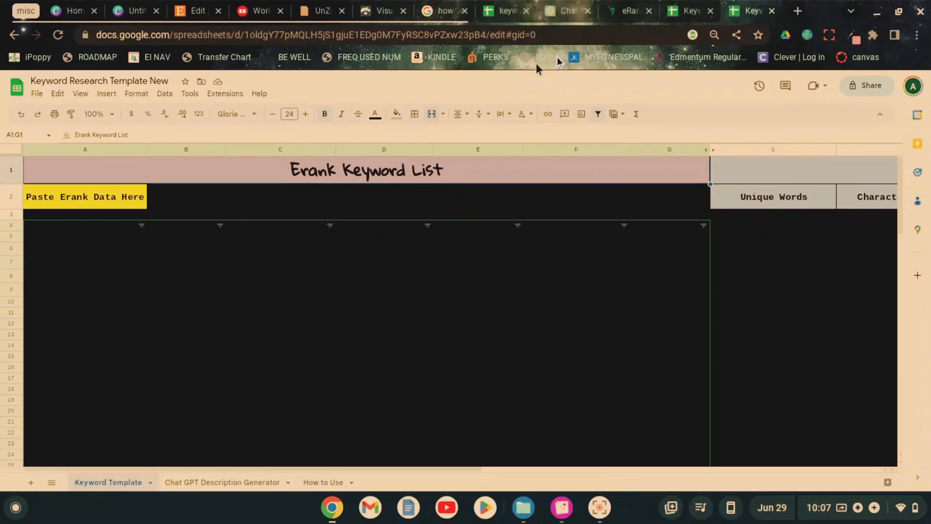
Switch to eRank and run a new Keyword Tool search for "alphabet flashcard" in the USA.
{"action": "left_click", "coordinate": [631, 15]}
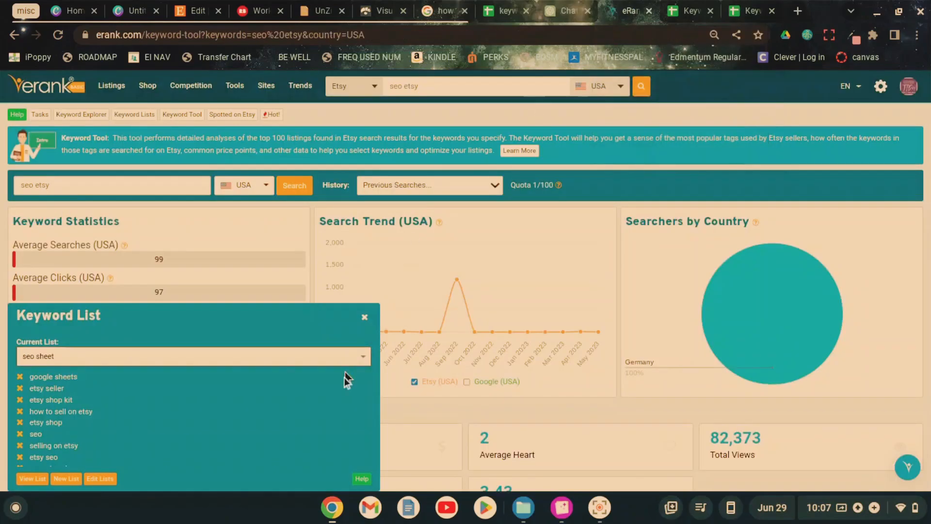
{"action": "left_click", "coordinate": [184, 116]}
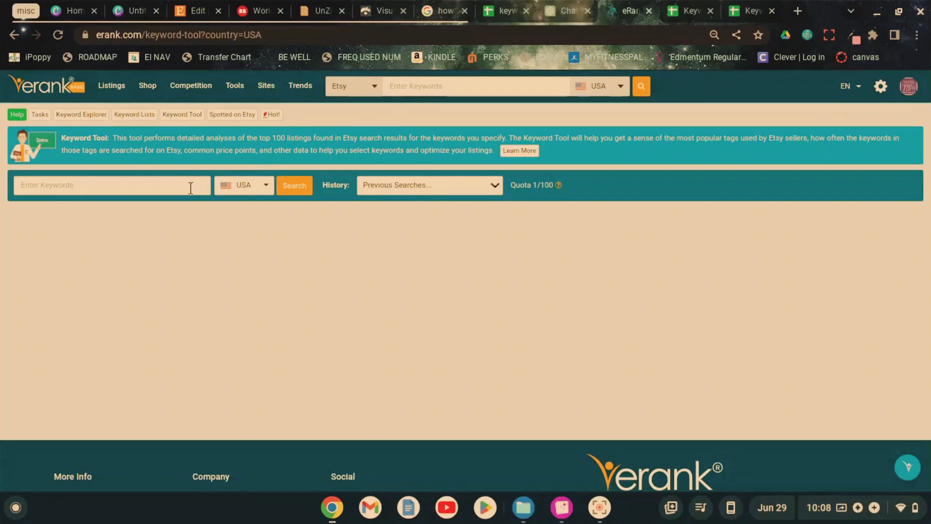
{"action": "left_click", "coordinate": [191, 188]}
{"action": "type", "text": "a"}
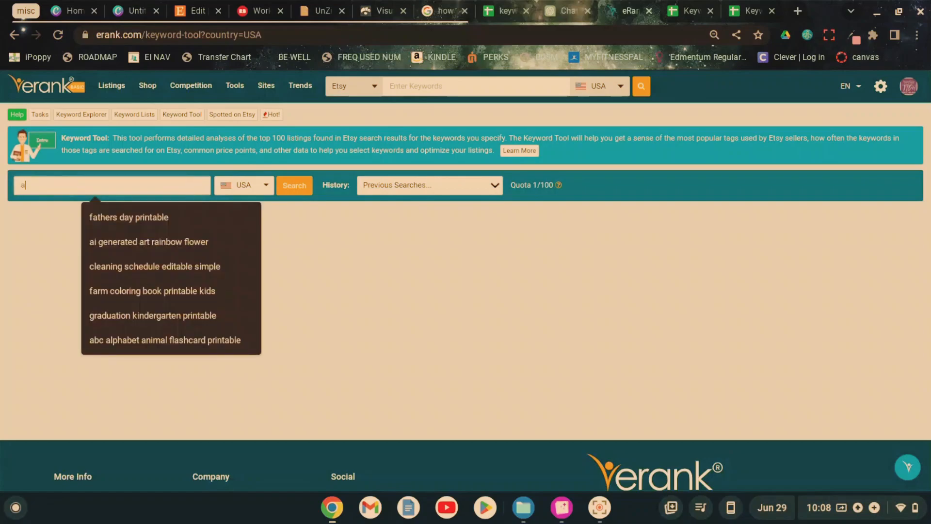
{"action": "type", "text": "lphabet flashcard"}
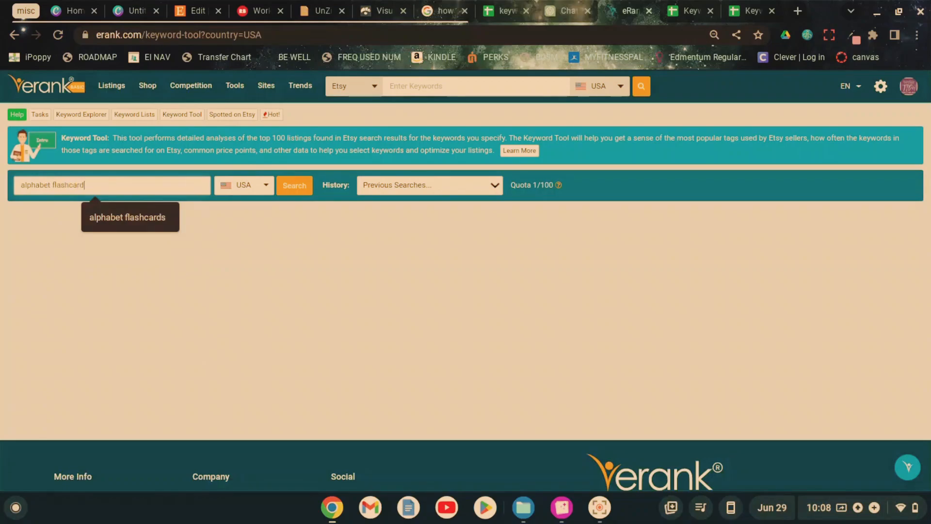
{"action": "key", "text": "Return"}
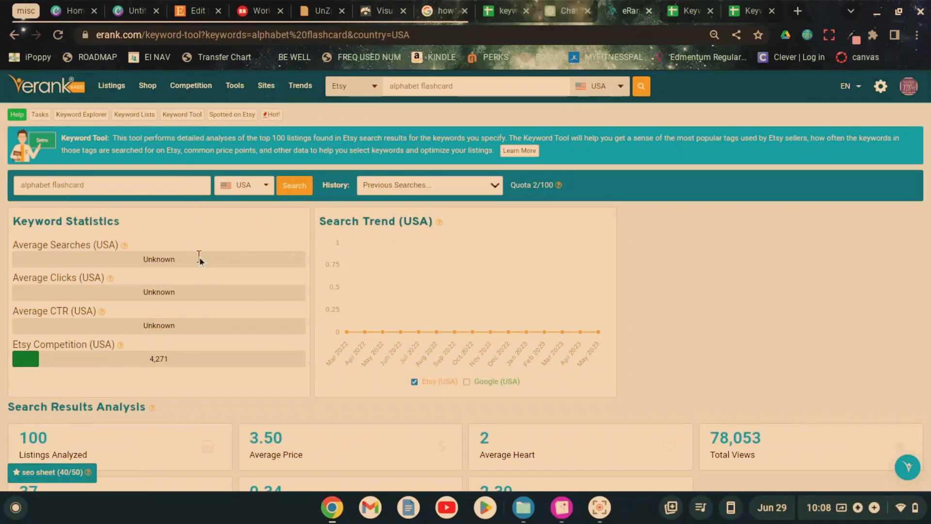
Star the "montessori alphabet" tag in the Keyword Ideas to add it to the seo sheet keyword list.
{"action": "scroll", "coordinate": [363, 374], "scroll_direction": "down", "scroll_amount": 5}
{"action": "scroll", "coordinate": [363, 373], "scroll_direction": "down", "scroll_amount": 8}
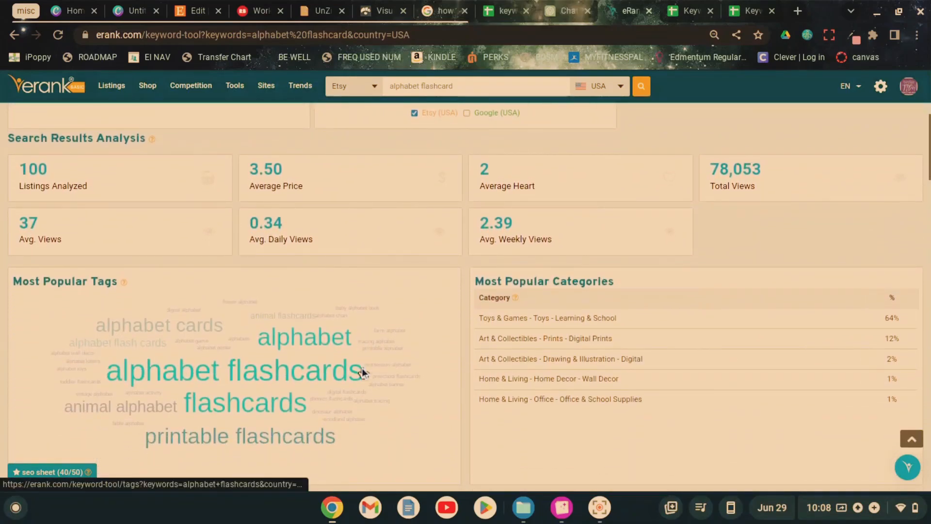
{"action": "scroll", "coordinate": [362, 367], "scroll_direction": "down", "scroll_amount": 1}
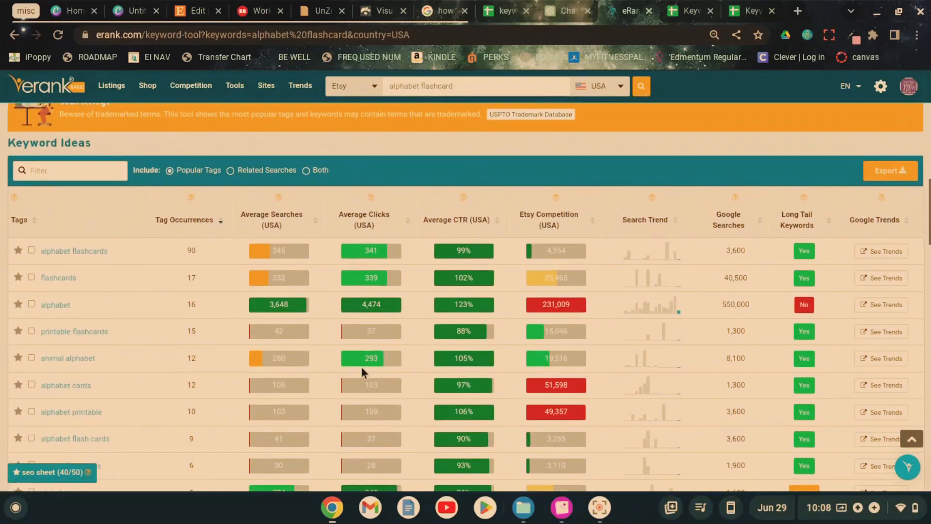
{"action": "scroll", "coordinate": [361, 367], "scroll_direction": "down", "scroll_amount": 12}
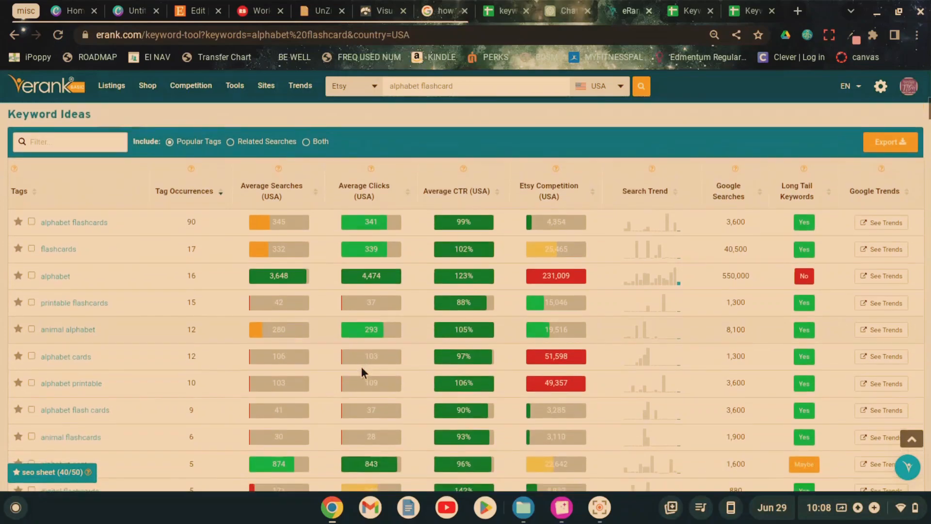
{"action": "scroll", "coordinate": [361, 366], "scroll_direction": "down", "scroll_amount": 11}
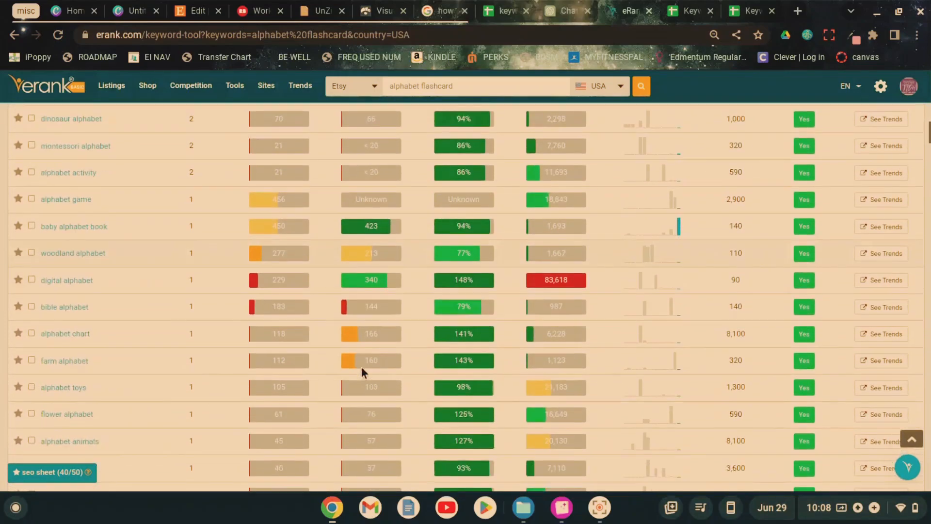
{"action": "scroll", "coordinate": [362, 366], "scroll_direction": "up", "scroll_amount": 9}
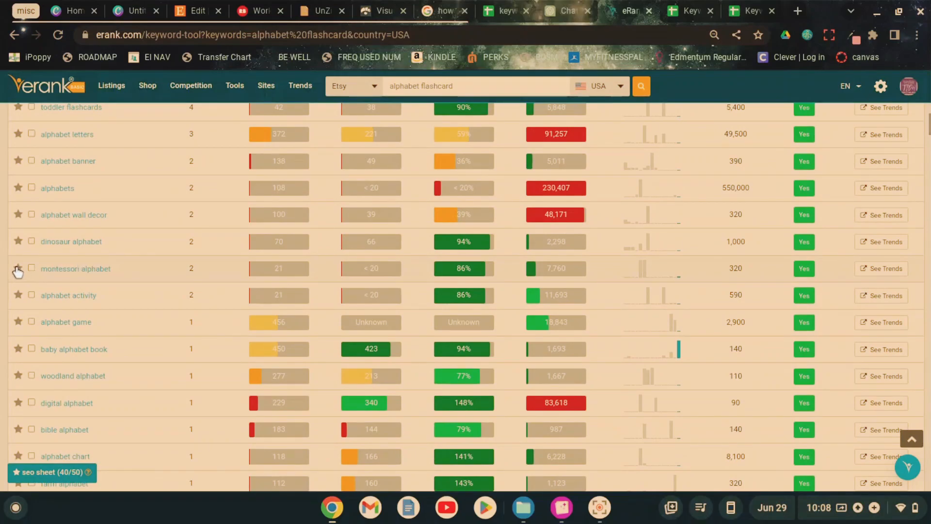
{"action": "left_click", "coordinate": [18, 269]}
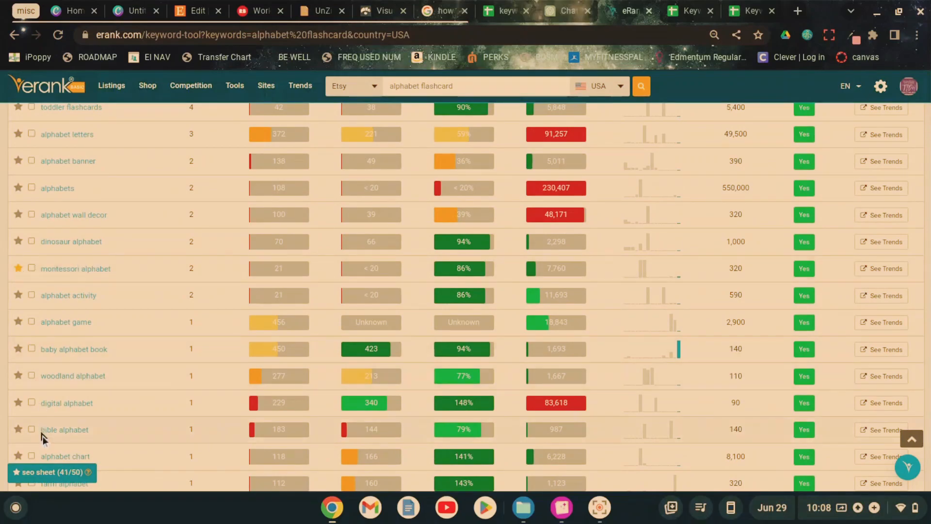
Open the saved Keyword List and change the current list to "flash cards".
{"action": "left_click", "coordinate": [52, 480]}
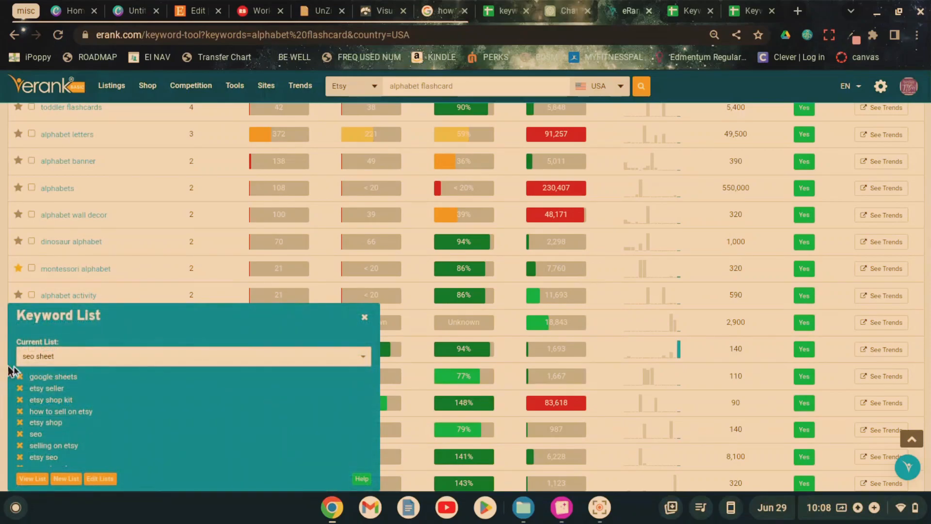
{"action": "left_click", "coordinate": [96, 357]}
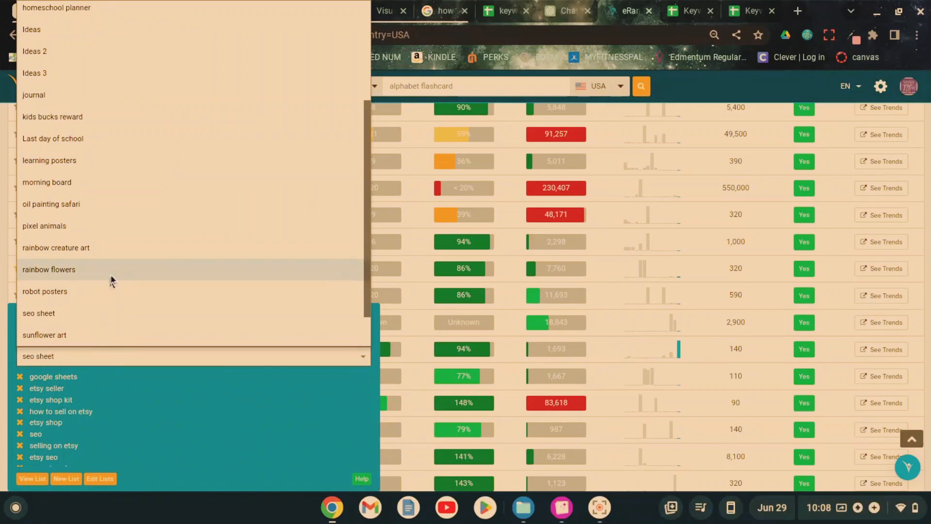
{"action": "scroll", "coordinate": [101, 205], "scroll_direction": "up", "scroll_amount": 4}
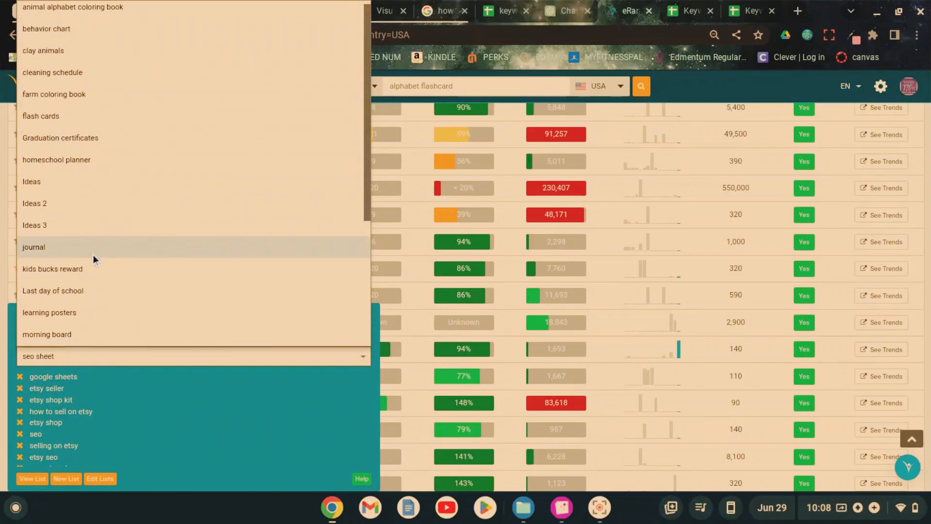
{"action": "scroll", "coordinate": [93, 255], "scroll_direction": "down", "scroll_amount": 4}
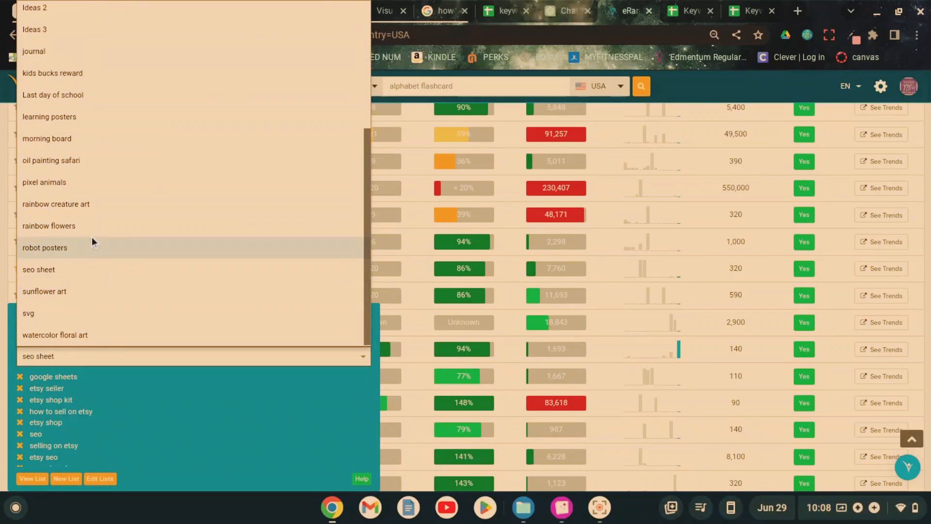
{"action": "scroll", "coordinate": [92, 181], "scroll_direction": "up", "scroll_amount": 1}
{"action": "scroll", "coordinate": [92, 182], "scroll_direction": "up", "scroll_amount": 4}
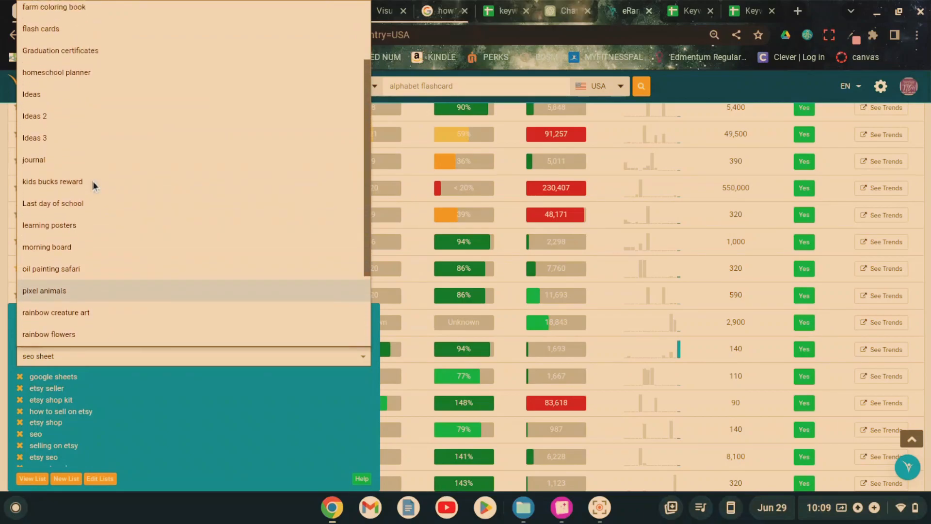
{"action": "left_click", "coordinate": [47, 117]}
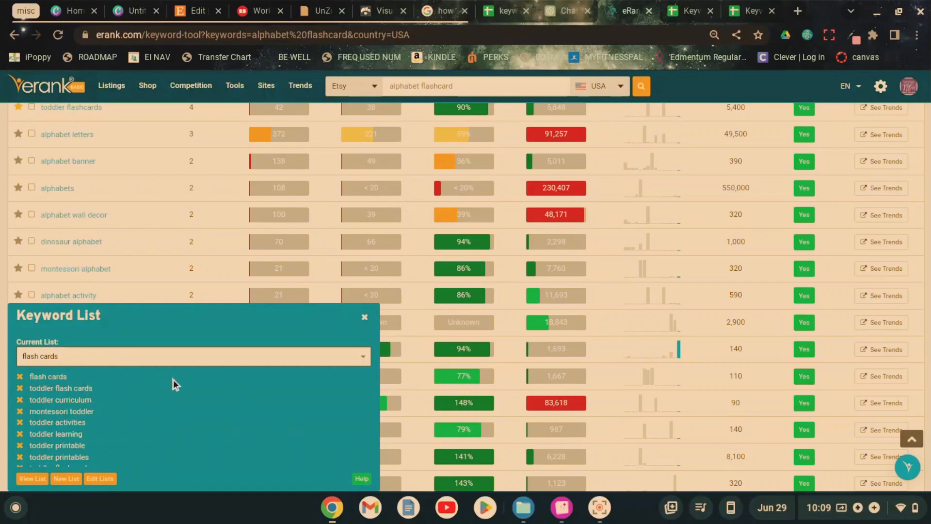
Skim the saved keywords of the flash cards list and open its full list view.
{"action": "scroll", "coordinate": [174, 380], "scroll_direction": "down", "scroll_amount": 2}
{"action": "scroll", "coordinate": [174, 380], "scroll_direction": "down", "scroll_amount": 6}
{"action": "scroll", "coordinate": [172, 379], "scroll_direction": "up", "scroll_amount": 6}
{"action": "scroll", "coordinate": [172, 380], "scroll_direction": "up", "scroll_amount": 5}
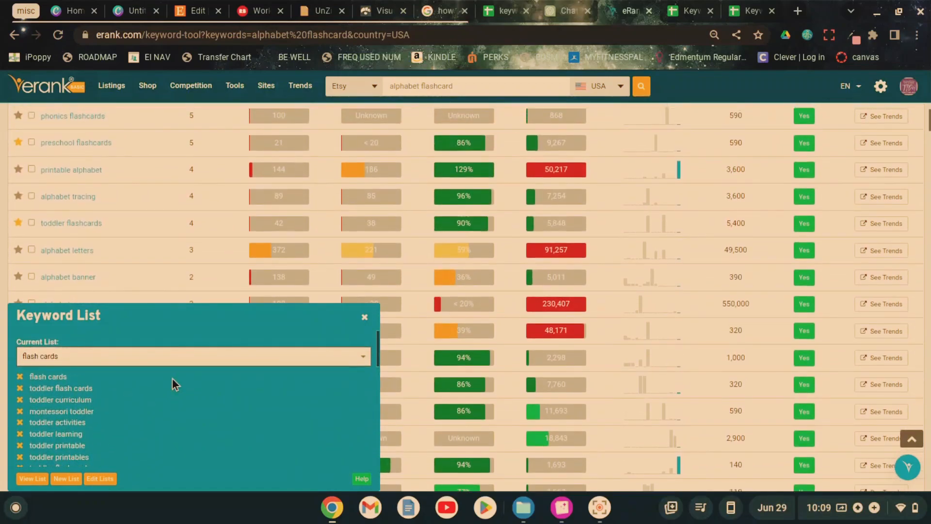
{"action": "left_click", "coordinate": [32, 480]}
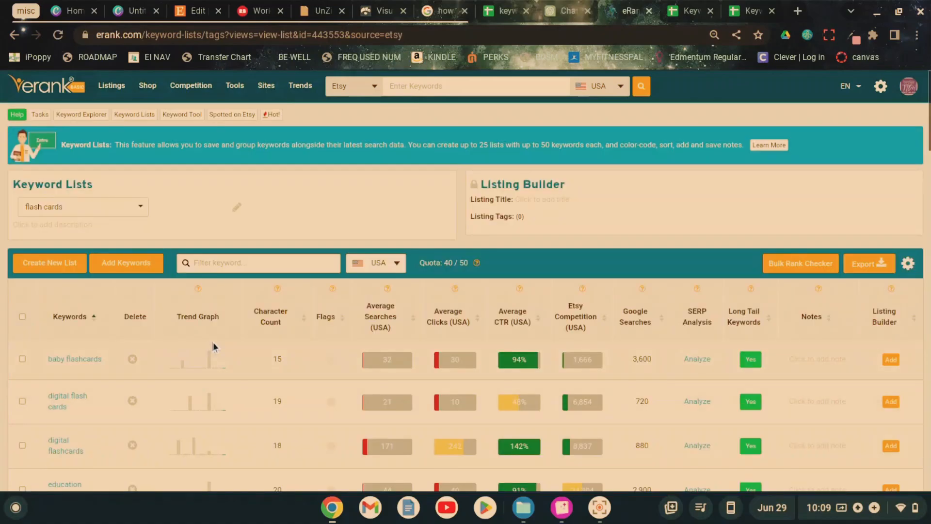
Review the keywords in the flash cards list with their character counts, searches, clicks and competition.
{"action": "scroll", "coordinate": [213, 342], "scroll_direction": "down", "scroll_amount": 10}
{"action": "scroll", "coordinate": [214, 342], "scroll_direction": "down", "scroll_amount": 15}
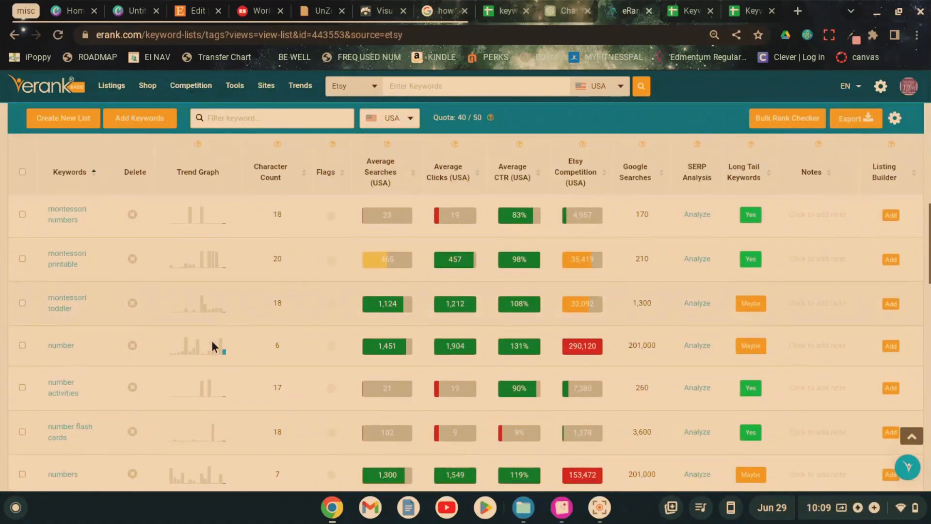
{"action": "scroll", "coordinate": [213, 345], "scroll_direction": "down", "scroll_amount": 3}
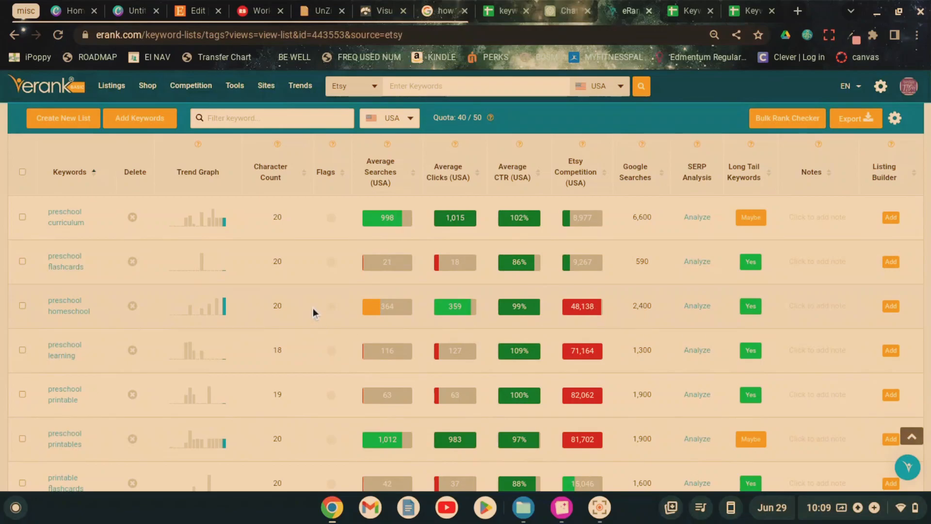
{"action": "scroll", "coordinate": [313, 308], "scroll_direction": "up", "scroll_amount": 2}
{"action": "scroll", "coordinate": [130, 285], "scroll_direction": "up", "scroll_amount": 2}
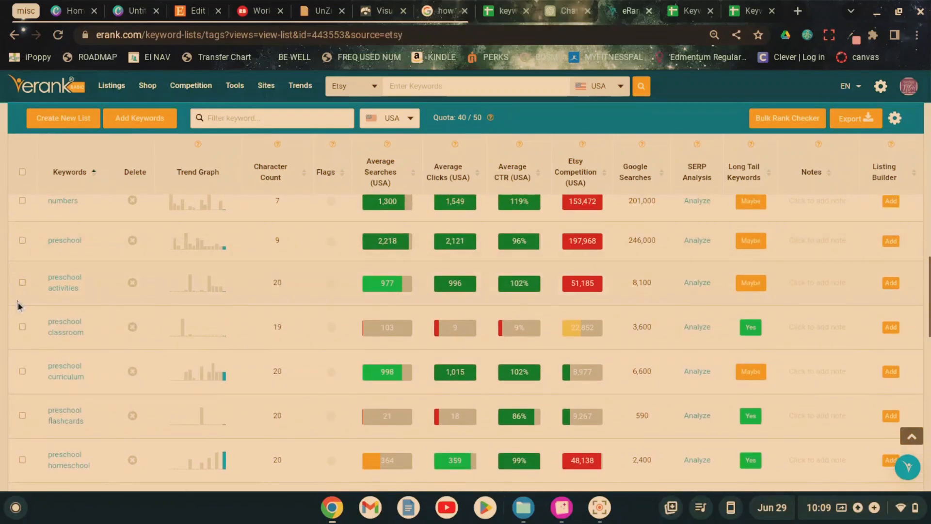
{"action": "scroll", "coordinate": [279, 301], "scroll_direction": "up", "scroll_amount": 10}
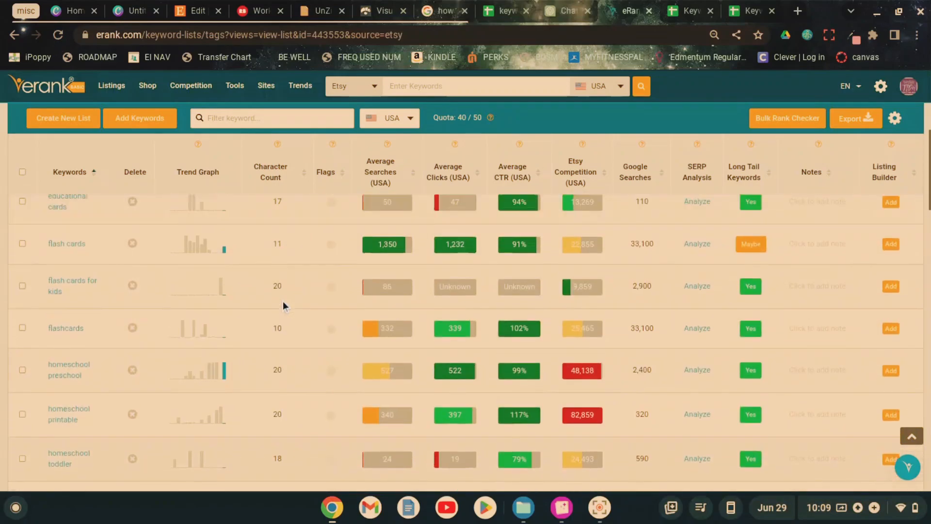
Copy the whole flash cards keyword list to the clipboard through its export options.
{"action": "scroll", "coordinate": [282, 299], "scroll_direction": "up", "scroll_amount": 5}
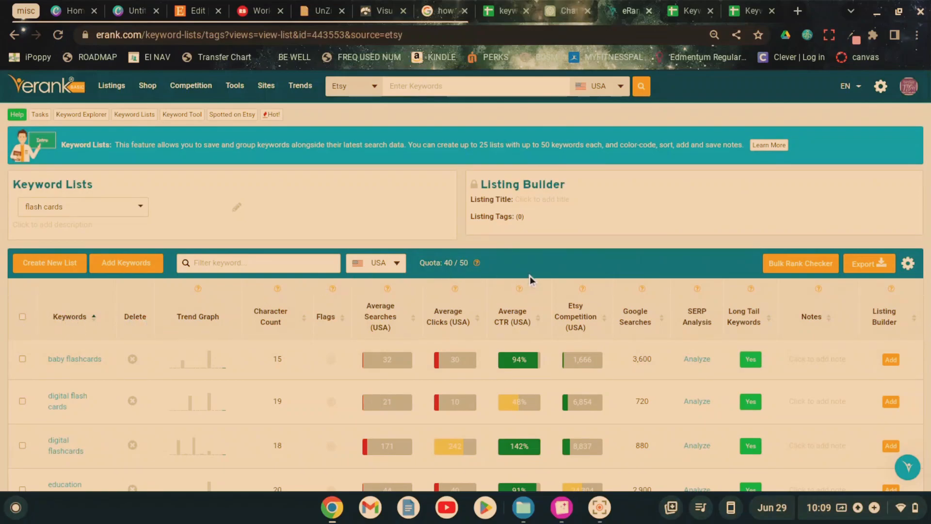
{"action": "left_click", "coordinate": [866, 271]}
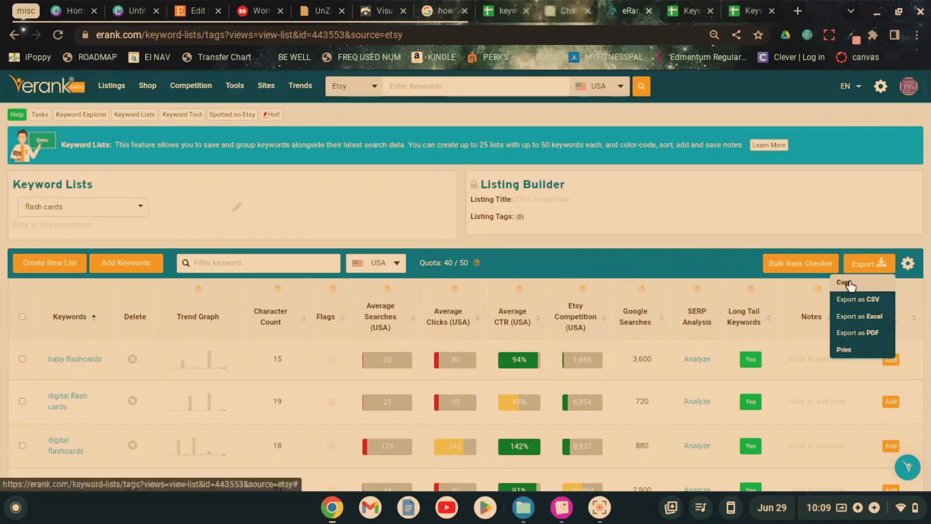
{"action": "left_click", "coordinate": [848, 283]}
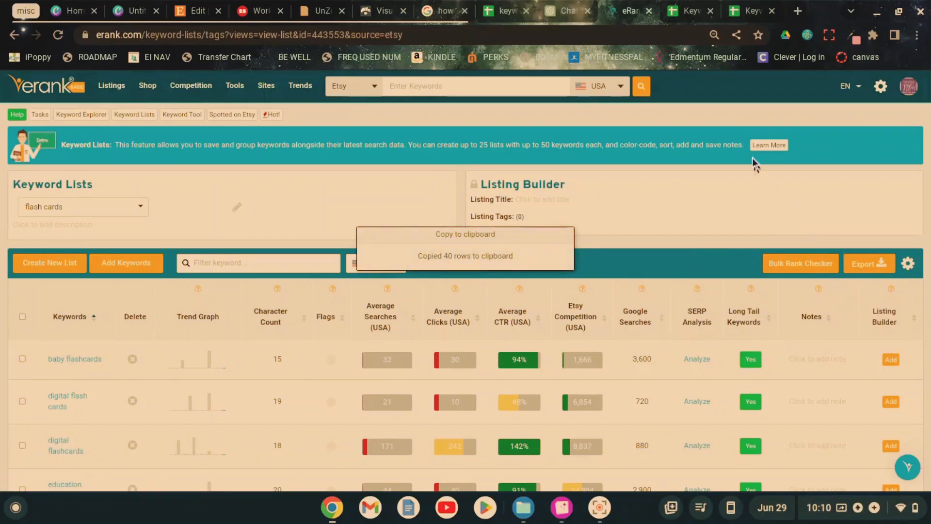
Close the original Keyword Research Template and switch to the Keyword Research Template New copy.
{"action": "left_click", "coordinate": [739, 12]}
{"action": "left_click", "coordinate": [693, 12]}
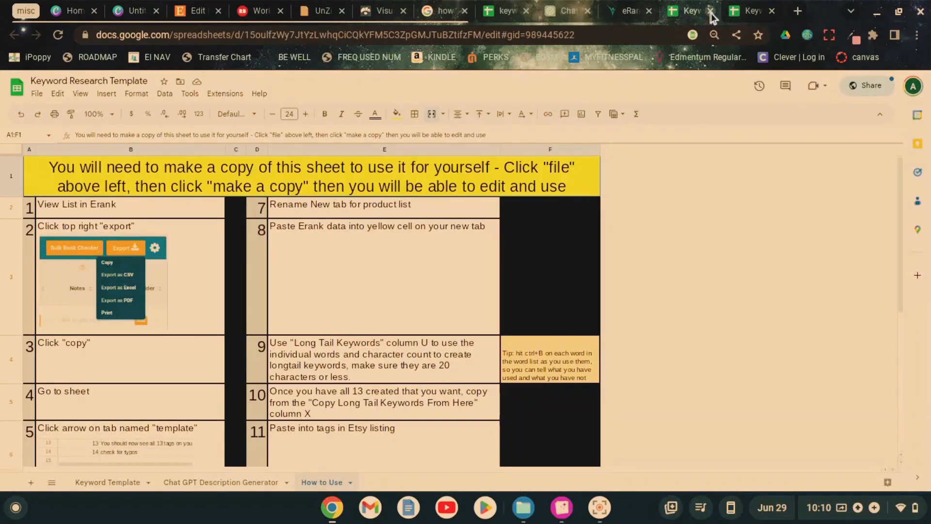
{"action": "left_click", "coordinate": [711, 11]}
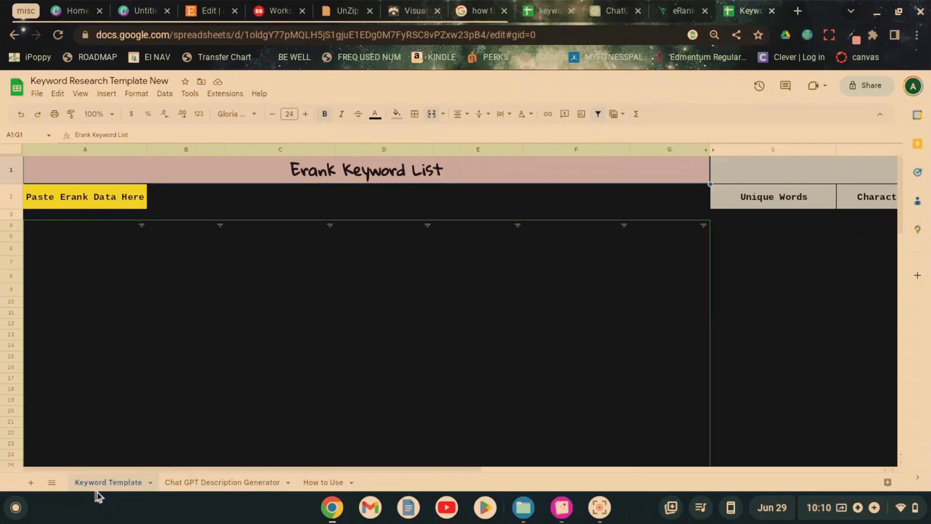
Duplicate the Keyword Template sheet and rename the duplicate "Alphabet flashcards".
{"action": "left_click", "coordinate": [151, 483]}
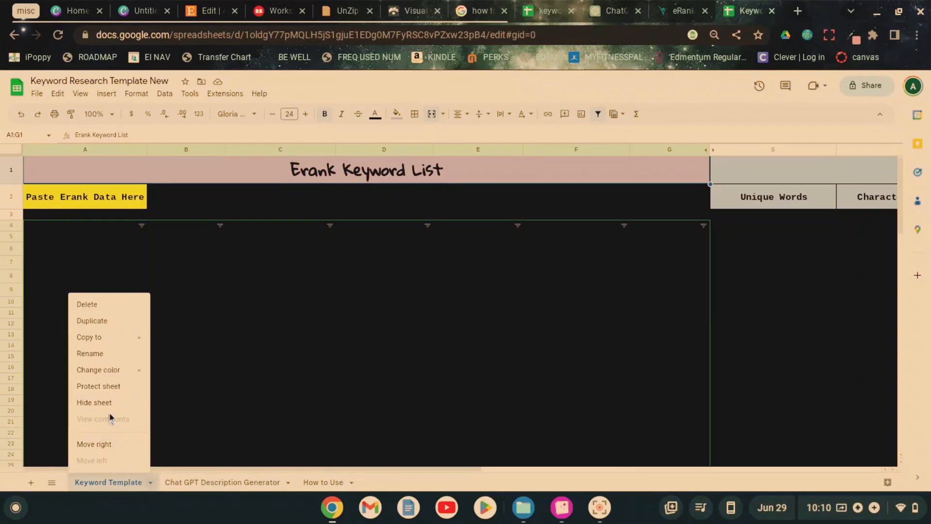
{"action": "left_click", "coordinate": [92, 324]}
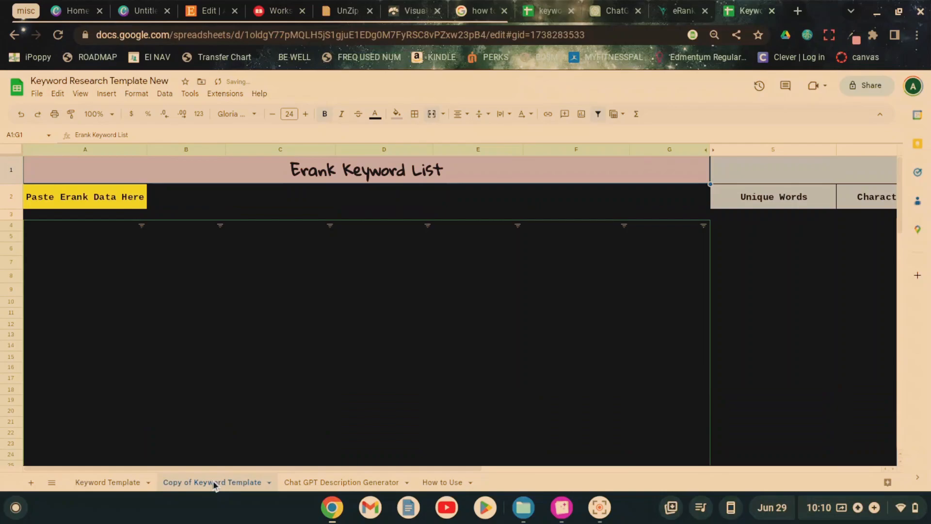
{"action": "double_click", "coordinate": [215, 484]}
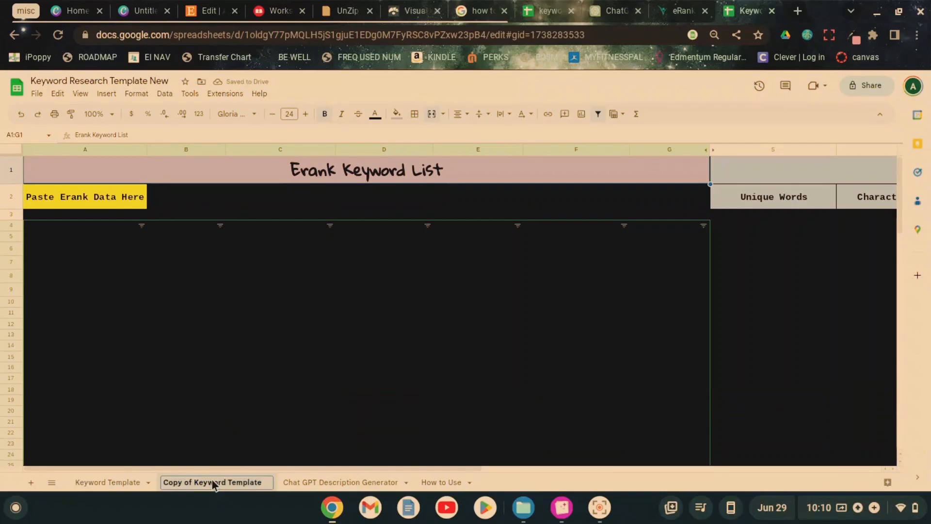
{"action": "type", "text": "AIph"}
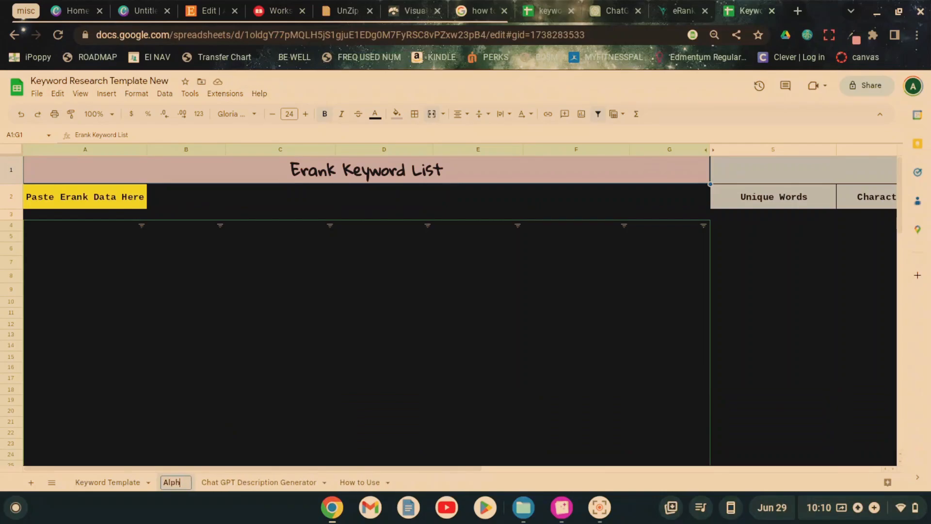
{"action": "type", "text": "abet flashcards"}
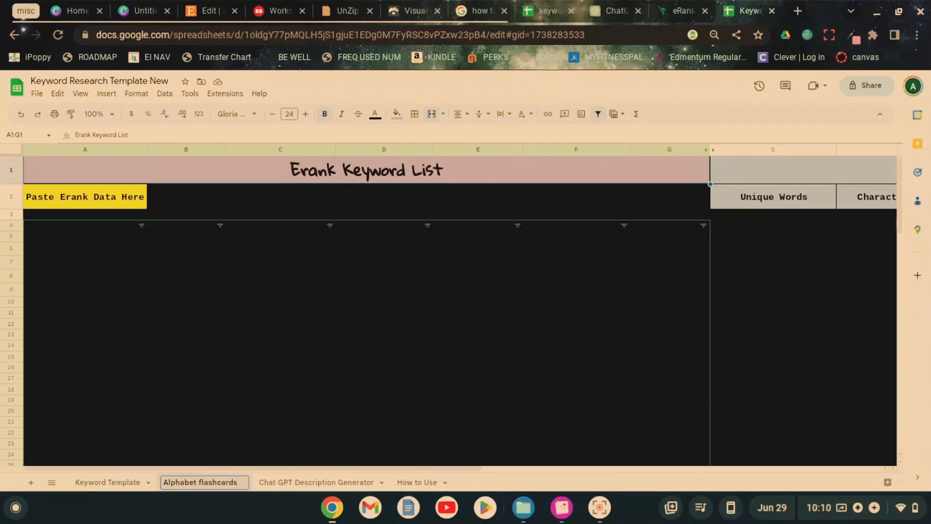
{"action": "key", "text": "Return"}
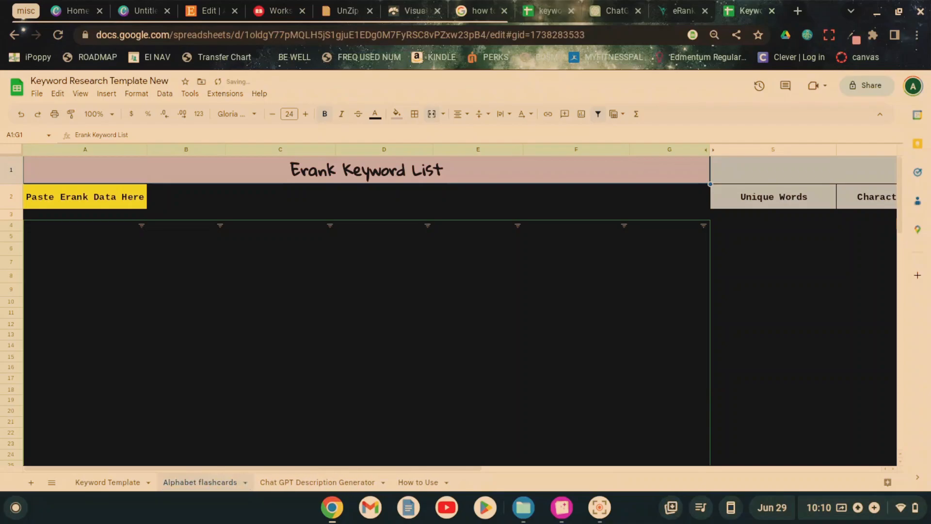
{"action": "left_click", "coordinate": [247, 483]}
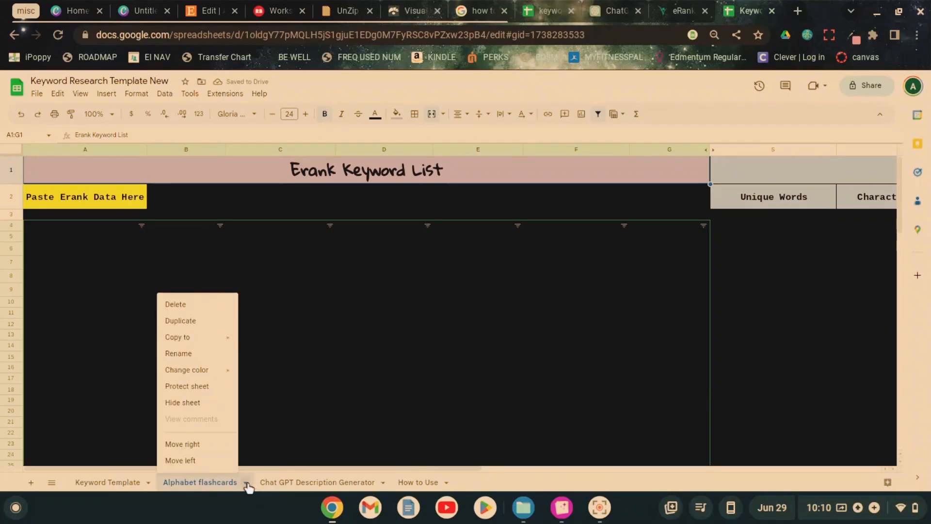
{"action": "mouse_move", "coordinate": [190, 368]}
{"action": "left_click", "coordinate": [115, 338]}
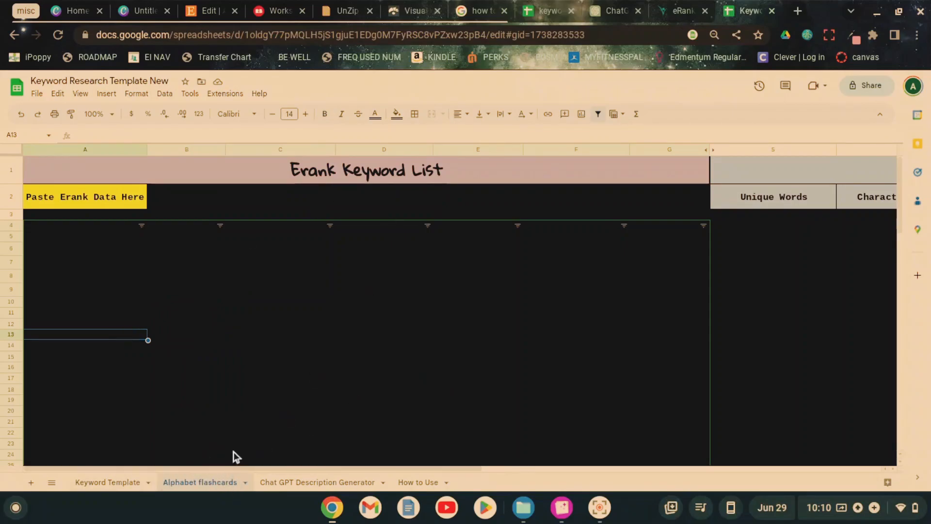
Paste the copied eRank keyword data into the yellow "Paste Erank Data Here" cell A2.
{"action": "left_click", "coordinate": [75, 197]}
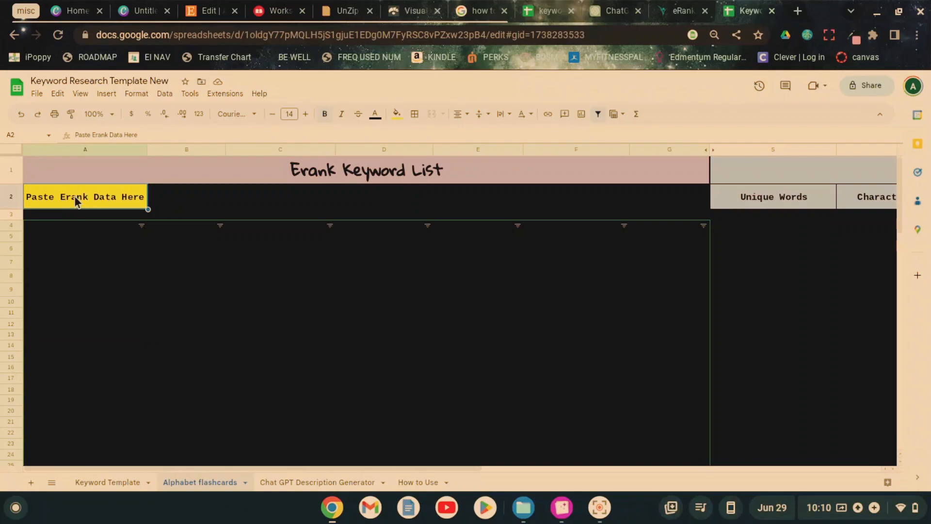
{"action": "key", "text": "ctrl+v"}
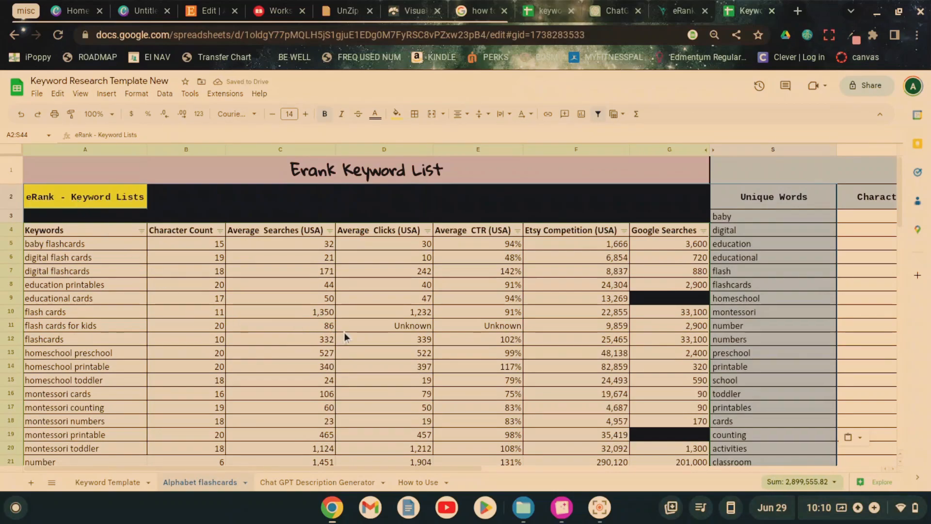
{"action": "scroll", "coordinate": [344, 333], "scroll_direction": "down", "scroll_amount": 3}
{"action": "scroll", "coordinate": [344, 331], "scroll_direction": "up", "scroll_amount": 2}
{"action": "scroll", "coordinate": [343, 332], "scroll_direction": "up", "scroll_amount": 1}
Apply all borders to columns A through F of the Alphabet flashcards sheet.
{"action": "scroll", "coordinate": [343, 333], "scroll_direction": "down", "scroll_amount": 5}
{"action": "scroll", "coordinate": [343, 331], "scroll_direction": "down", "scroll_amount": 2}
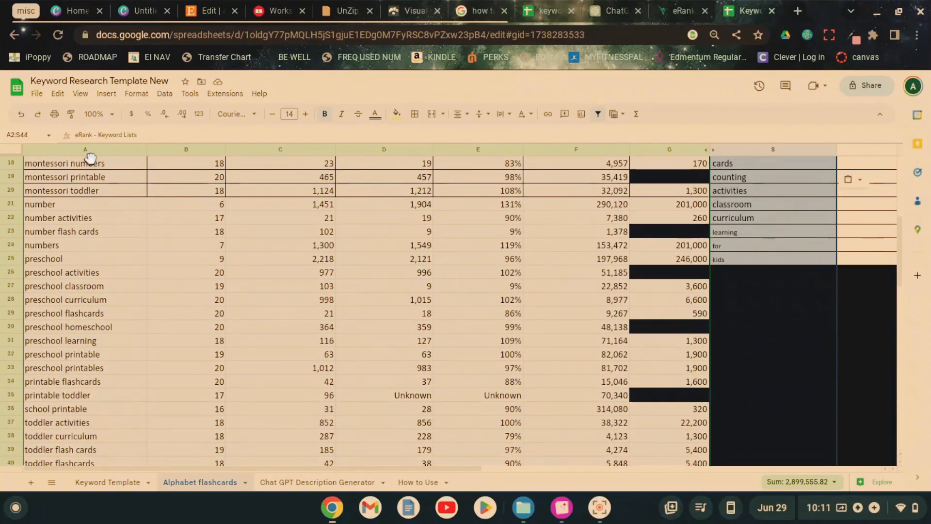
{"action": "left_click_drag", "start_coordinate": [90, 155], "coordinate": [548, 182]}
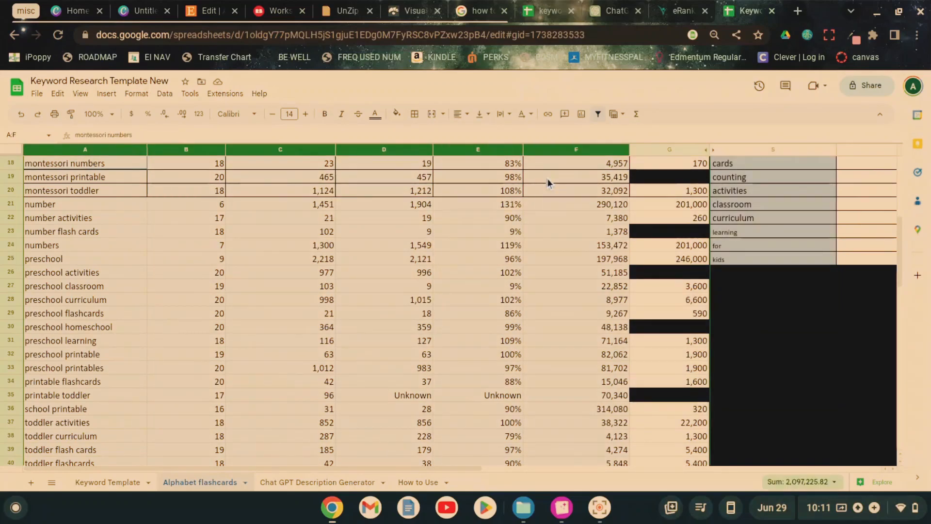
{"action": "left_click", "coordinate": [415, 114]}
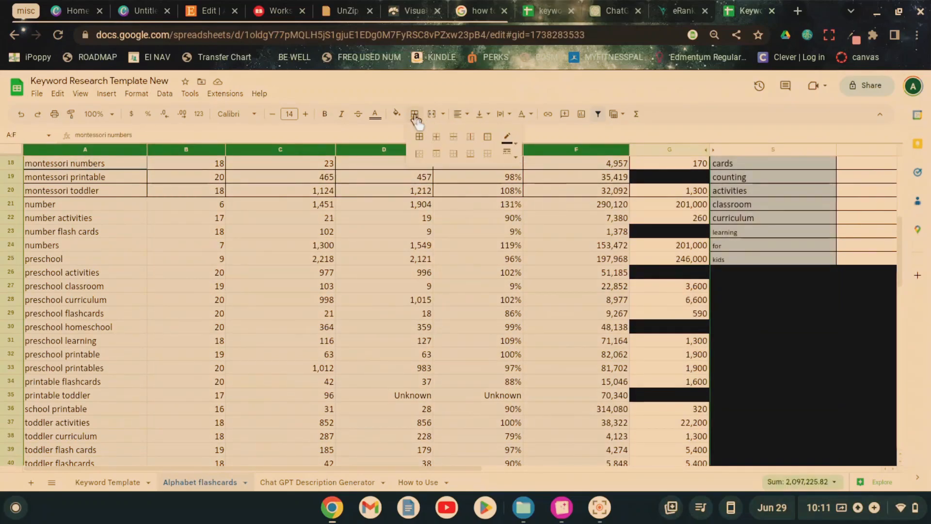
{"action": "left_click", "coordinate": [420, 138]}
{"action": "left_click", "coordinate": [372, 277]}
Sort the keyword table by Average Searches (USA) in descending order, Z to A.
{"action": "scroll", "coordinate": [372, 282], "scroll_direction": "up", "scroll_amount": 1}
{"action": "scroll", "coordinate": [373, 283], "scroll_direction": "up", "scroll_amount": 5}
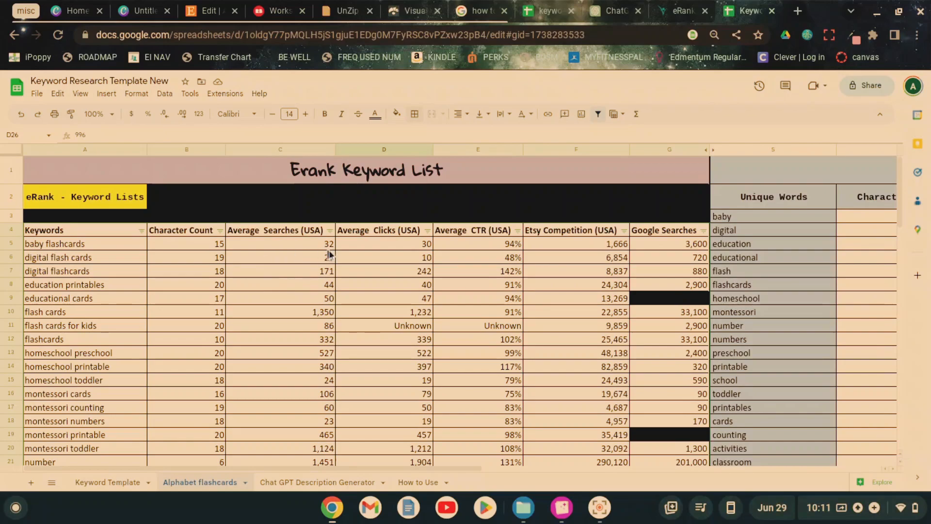
{"action": "left_click", "coordinate": [330, 232]}
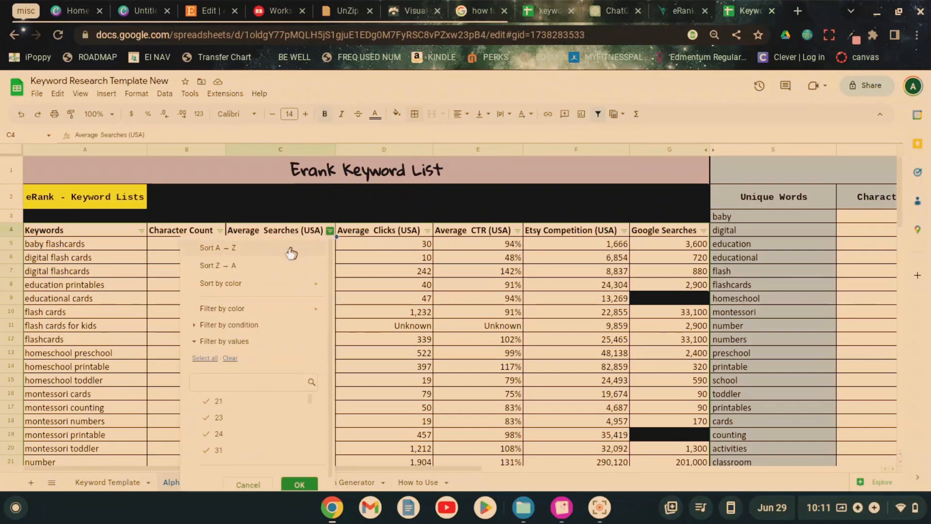
{"action": "left_click", "coordinate": [256, 268]}
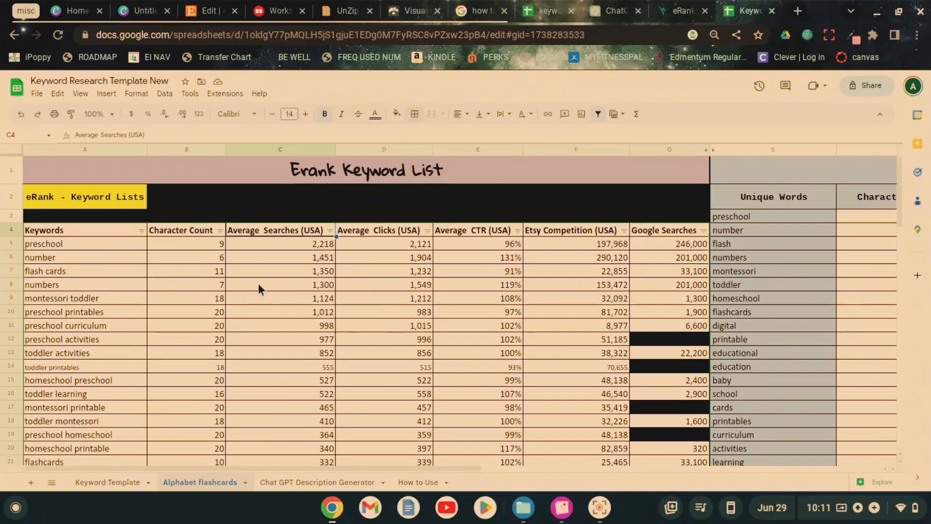
Review the sorted keyword table from the most searched to the least searched keywords.
{"action": "scroll", "coordinate": [252, 321], "scroll_direction": "down", "scroll_amount": 5}
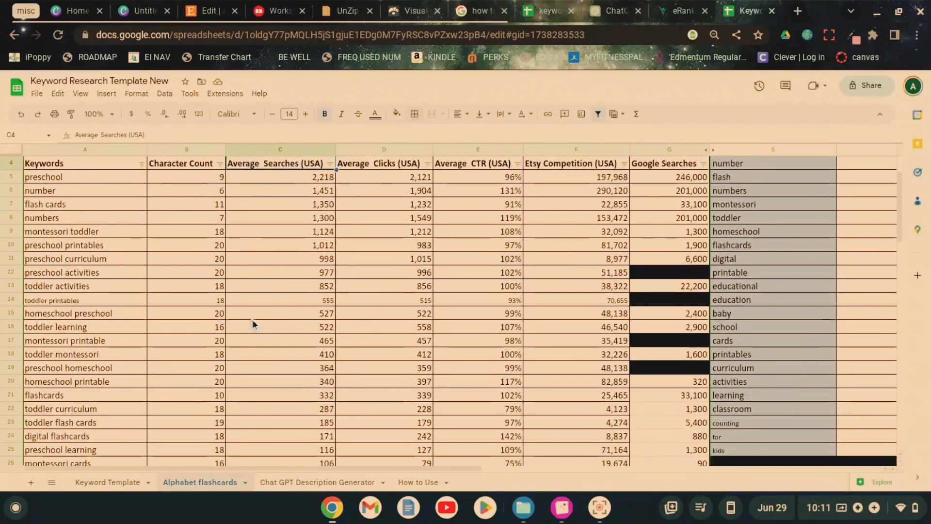
{"action": "scroll", "coordinate": [252, 322], "scroll_direction": "down", "scroll_amount": 3}
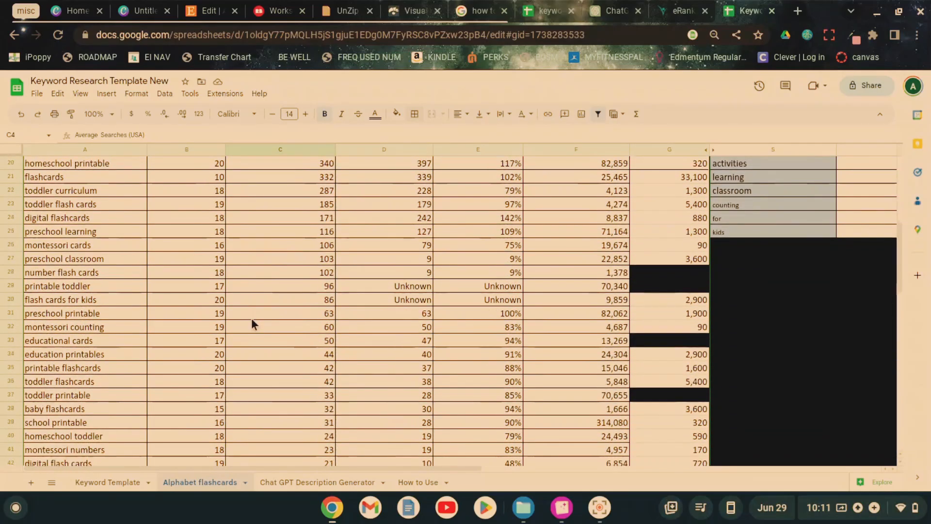
{"action": "scroll", "coordinate": [253, 322], "scroll_direction": "up", "scroll_amount": 4}
{"action": "scroll", "coordinate": [253, 320], "scroll_direction": "up", "scroll_amount": 4}
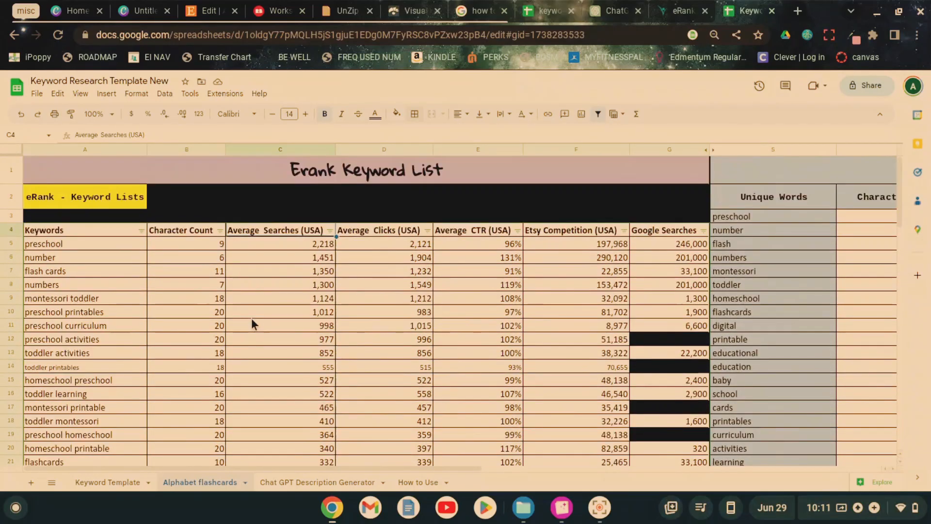
{"action": "scroll", "coordinate": [252, 320], "scroll_direction": "down", "scroll_amount": 6}
{"action": "scroll", "coordinate": [252, 322], "scroll_direction": "down", "scroll_amount": 4}
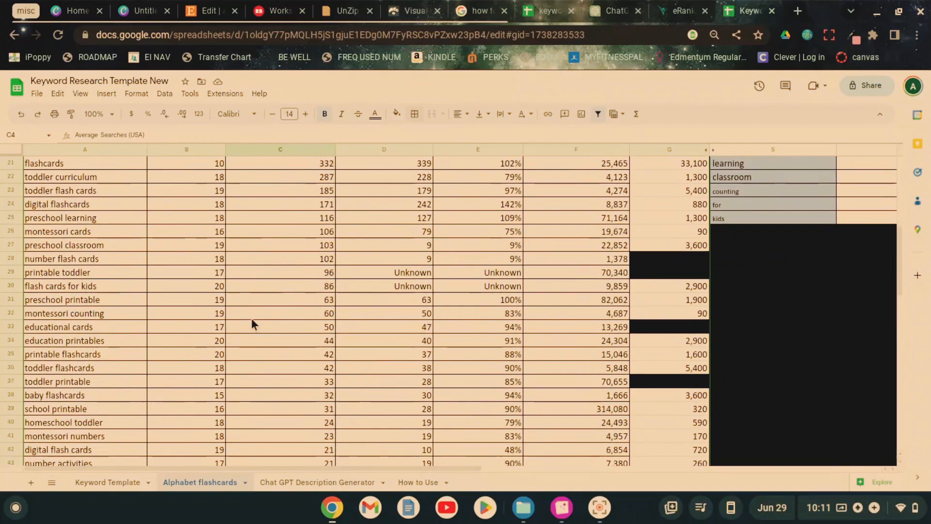
{"action": "scroll", "coordinate": [252, 322], "scroll_direction": "up", "scroll_amount": 8}
{"action": "scroll", "coordinate": [252, 324], "scroll_direction": "up", "scroll_amount": 1}
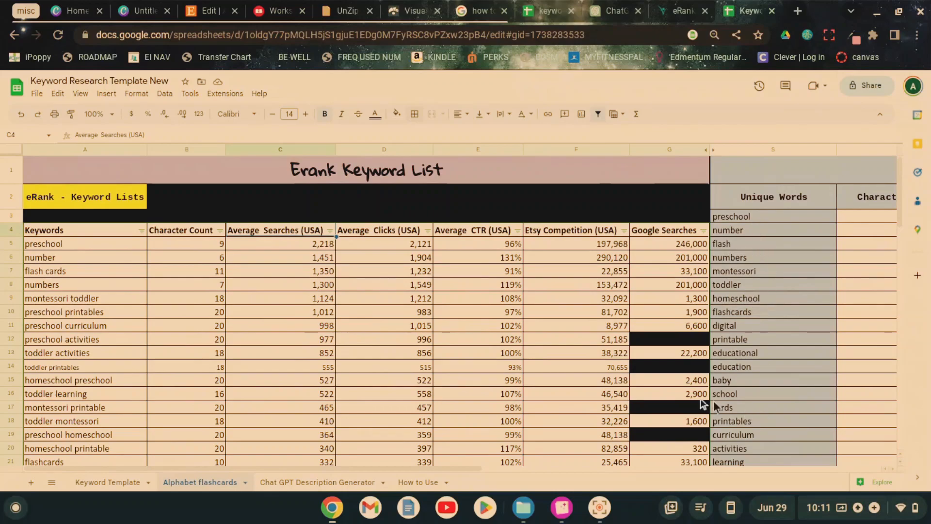
Examine the Unique Words with their character counts and select the first empty Long Tail Keywords cell, U3.
{"action": "scroll", "coordinate": [623, 380], "scroll_direction": "right", "scroll_amount": 3}
{"action": "scroll", "coordinate": [623, 380], "scroll_direction": "right", "scroll_amount": 3}
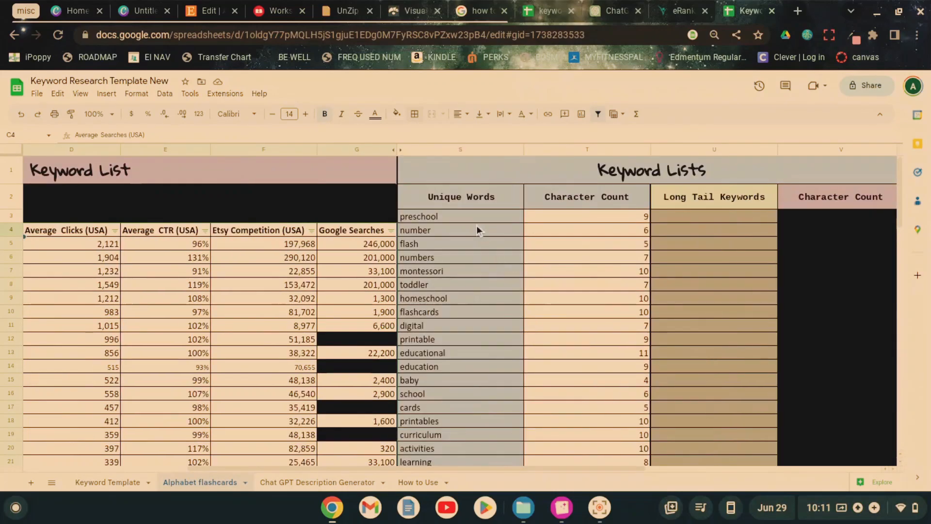
{"action": "scroll", "coordinate": [470, 313], "scroll_direction": "down", "scroll_amount": 3}
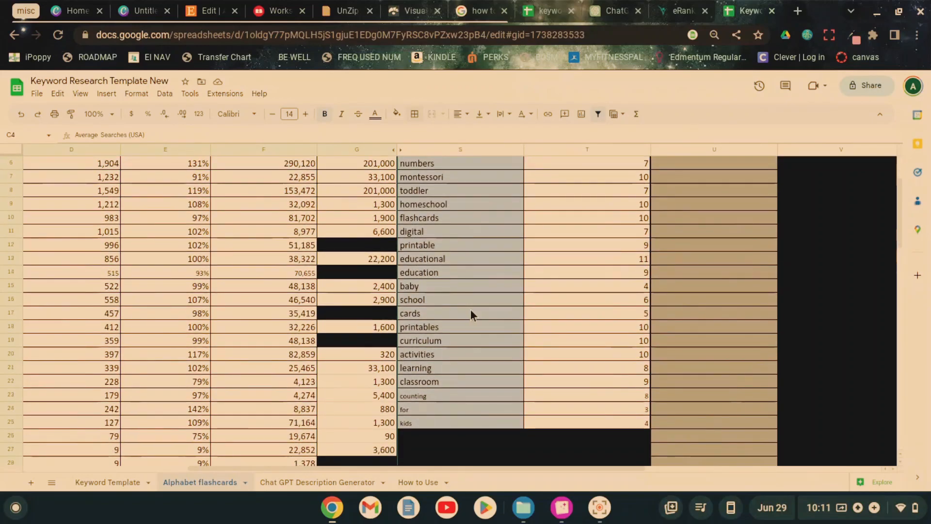
{"action": "scroll", "coordinate": [470, 311], "scroll_direction": "up", "scroll_amount": 3}
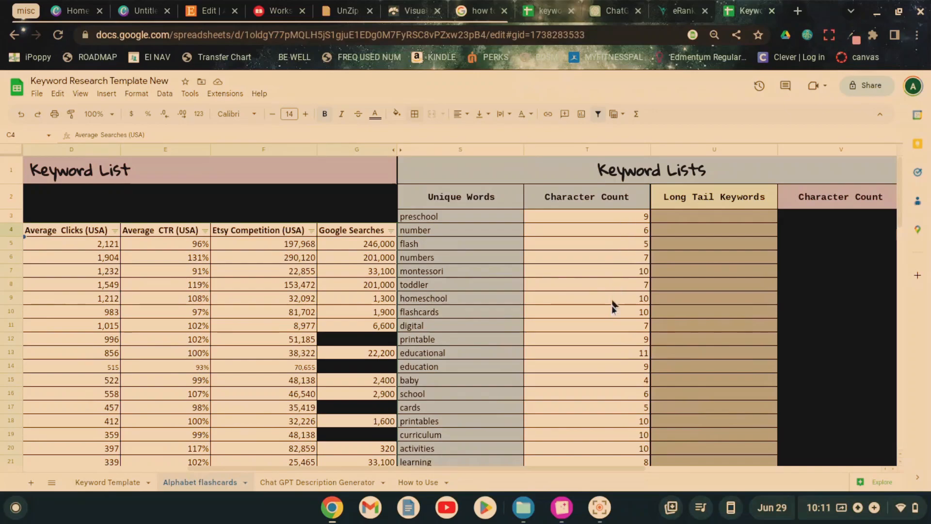
{"action": "scroll", "coordinate": [601, 386], "scroll_direction": "right", "scroll_amount": 4}
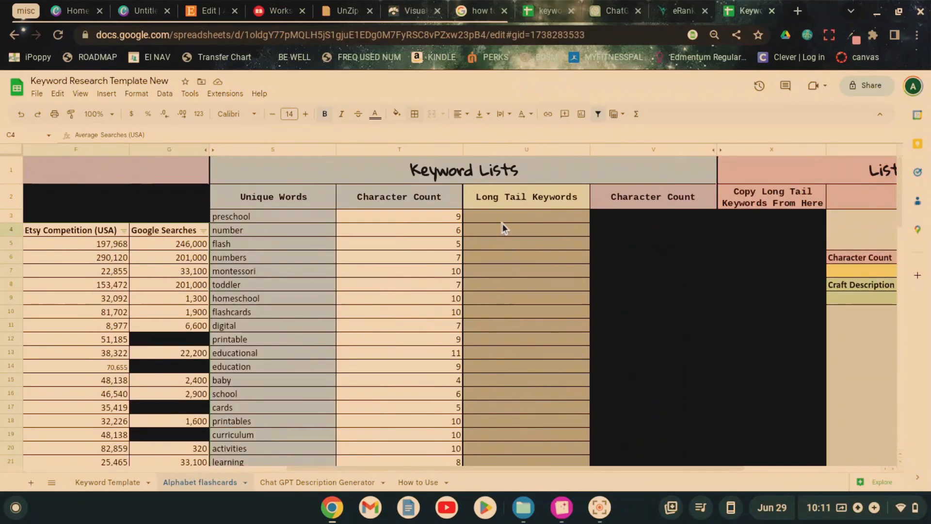
{"action": "left_click", "coordinate": [503, 222]}
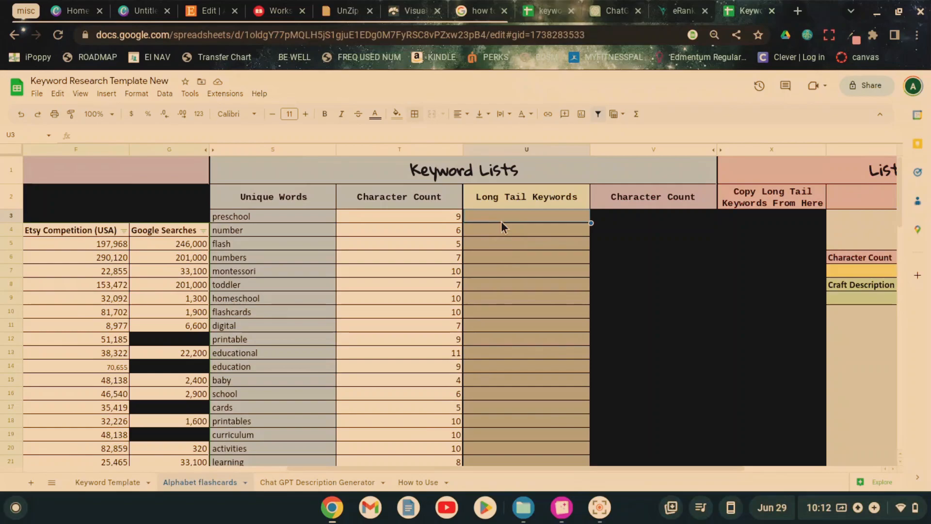
{"action": "scroll", "coordinate": [501, 222], "scroll_direction": "down", "scroll_amount": 2}
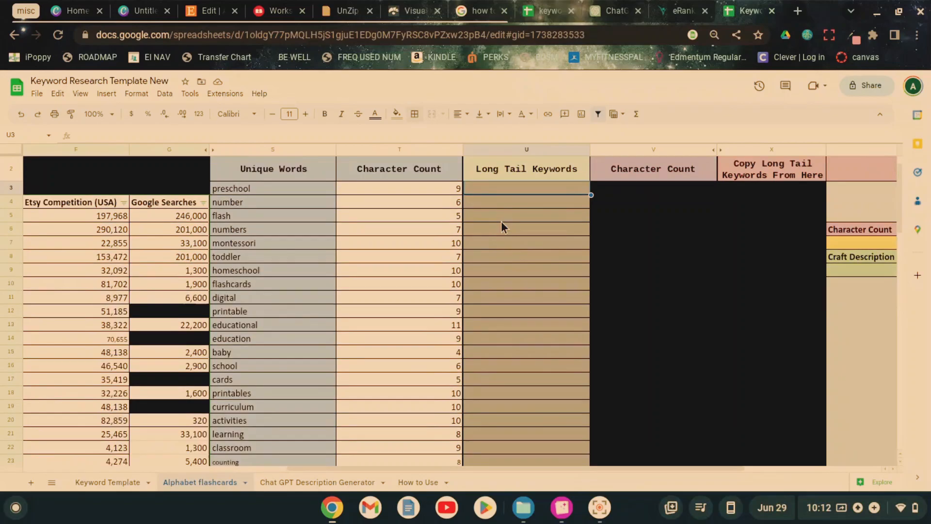
{"action": "scroll", "coordinate": [501, 221], "scroll_direction": "up", "scroll_amount": 2}
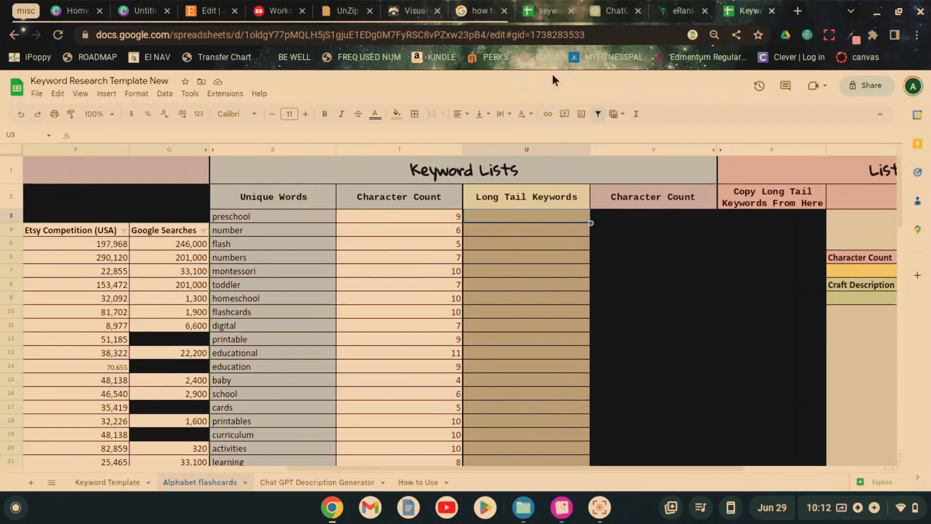
Switch to the keywords spreadsheet and open its alphabet flashcards sheet to view the finished example.
{"action": "left_click", "coordinate": [544, 16]}
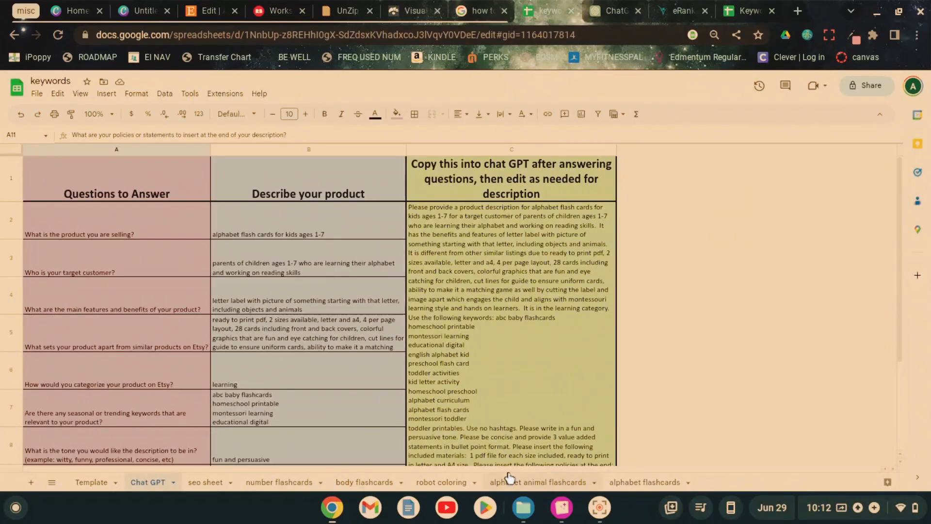
{"action": "left_click", "coordinate": [637, 482]}
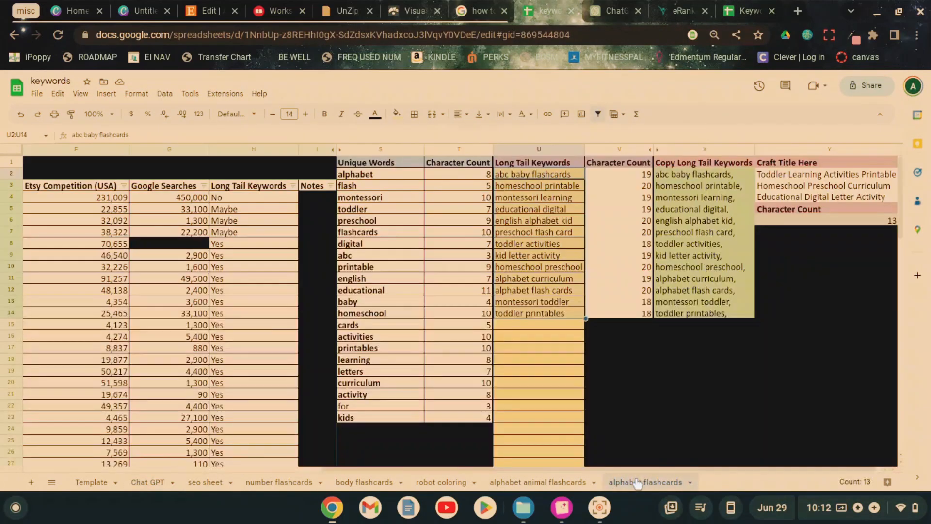
Copy the long tail keywords U2:U14 from the finished example into the Long Tail Keywords column of Keyword Research Template New, starting at U3.
{"action": "left_click", "coordinate": [536, 306]}
{"action": "left_click_drag", "start_coordinate": [534, 312], "coordinate": [540, 178]}
{"action": "key", "text": "ctrl+c"}
{"action": "left_click", "coordinate": [747, 10]}
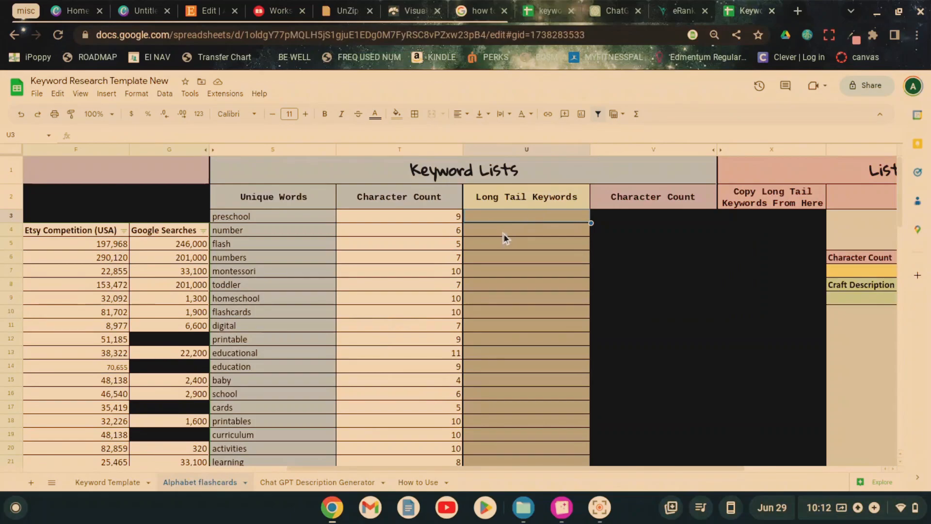
{"action": "key", "text": "ctrl+v"}
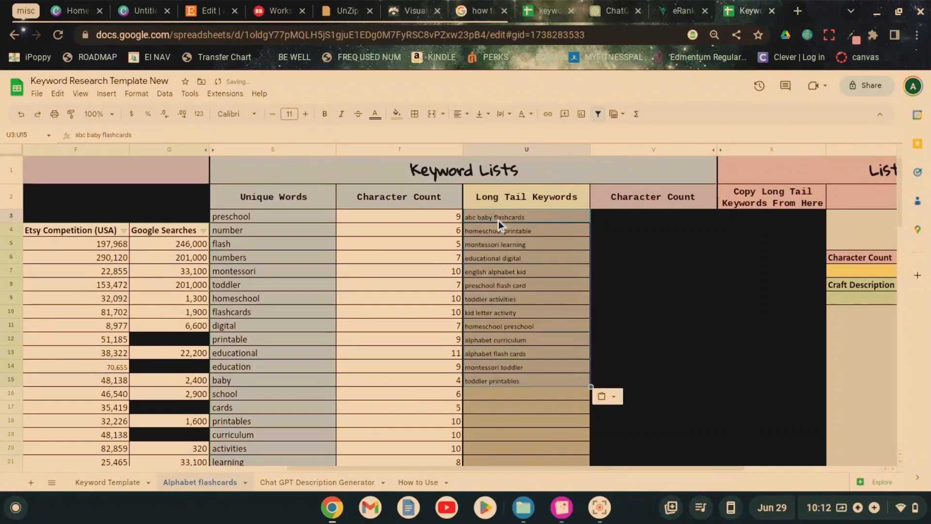
{"action": "left_click", "coordinate": [504, 316]}
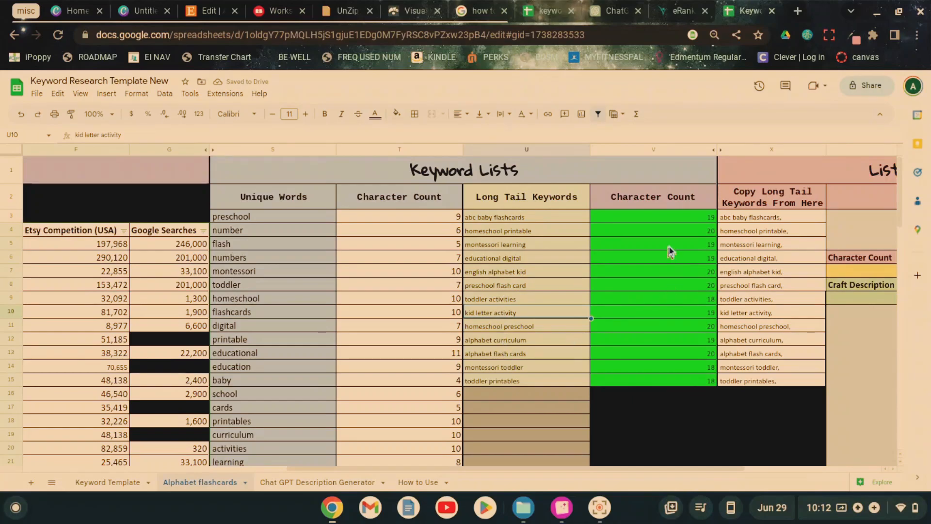
{"action": "left_click", "coordinate": [676, 356]}
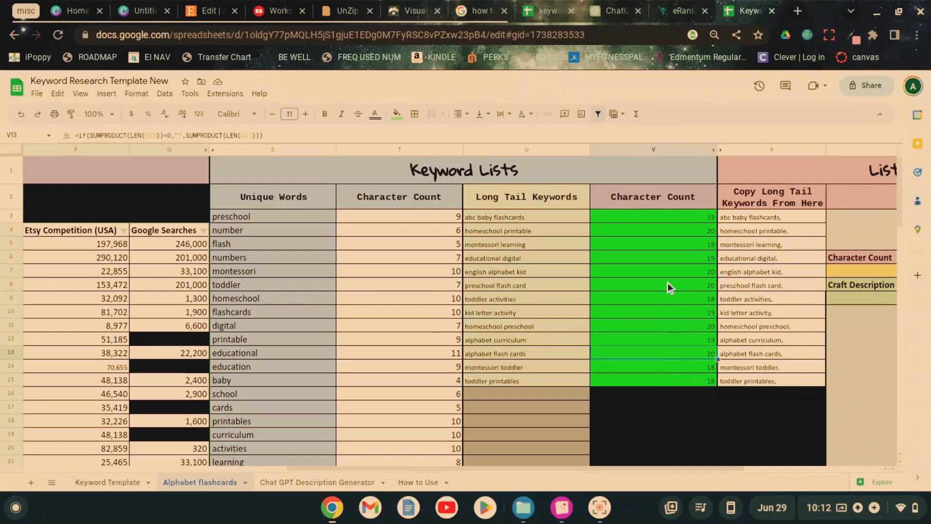
Change the keyword in U8 to "preschool flash cards" to test its character count.
{"action": "left_click", "coordinate": [564, 287]}
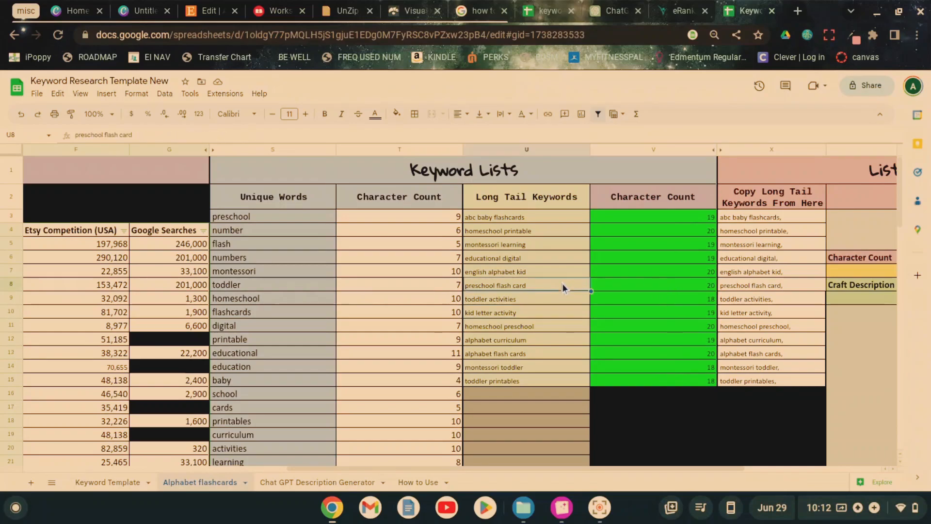
{"action": "double_click", "coordinate": [563, 283]}
{"action": "type", "text": "s"}
{"action": "key", "text": "Return"}
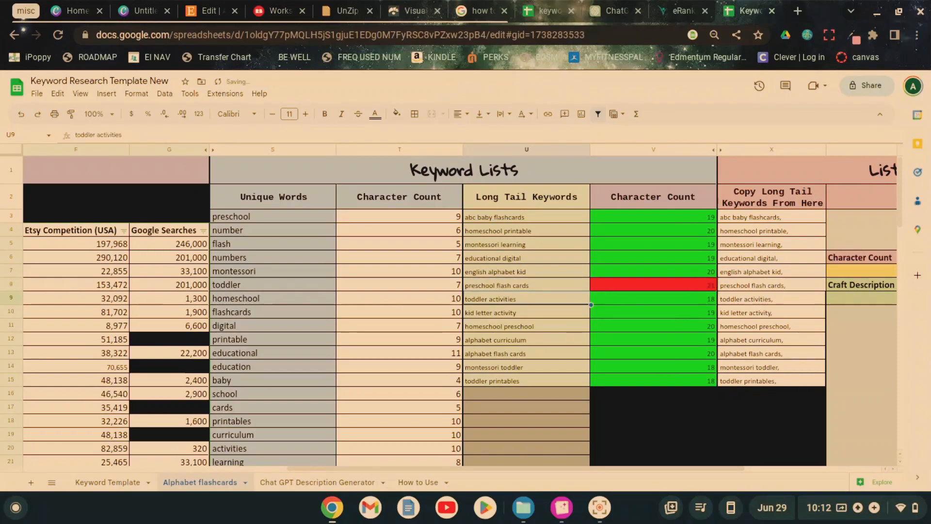
Shorten the keyword in U8 to "preschool flash" and again to "preschool flas" to test the character count colours.
{"action": "double_click", "coordinate": [553, 283]}
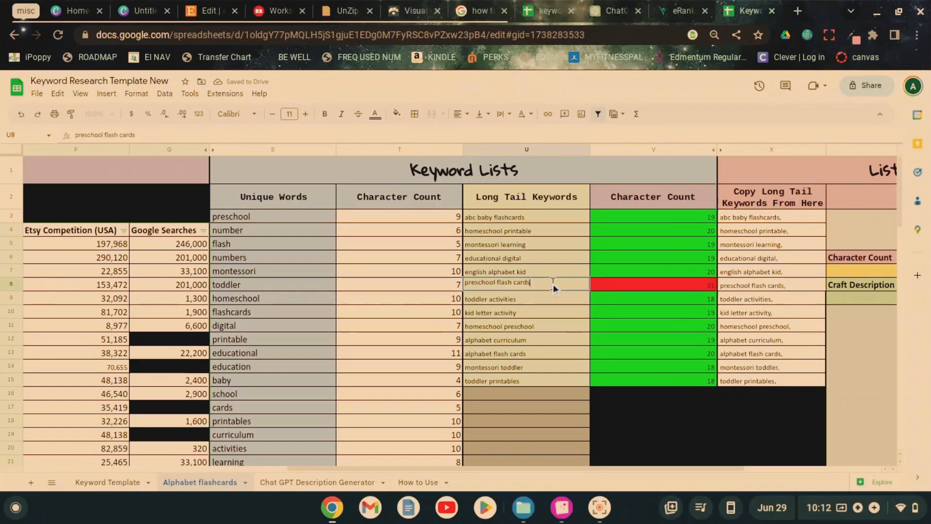
{"action": "key", "text": "BackSpace"}
{"action": "key", "text": "BackSpace"}
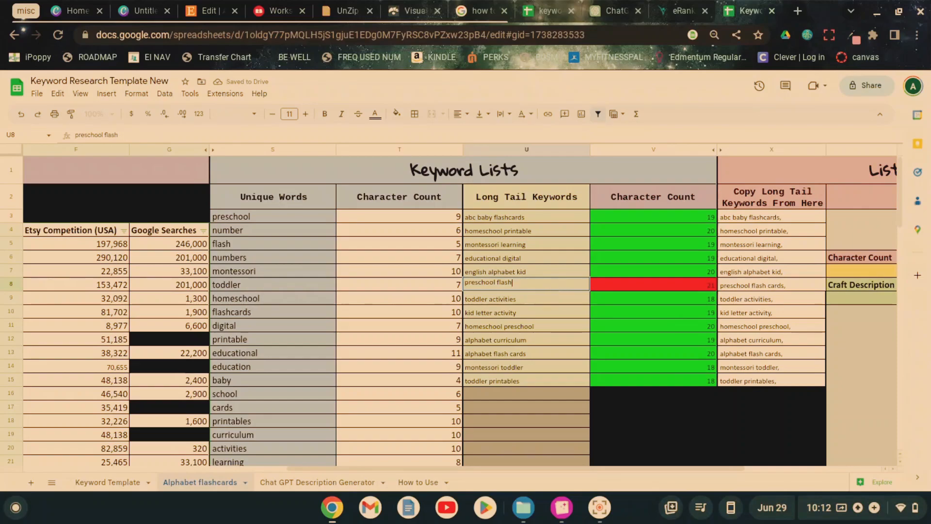
{"action": "key", "text": "BackSpace"}
{"action": "key", "text": "BackSpace"}
{"action": "key", "text": "Return"}
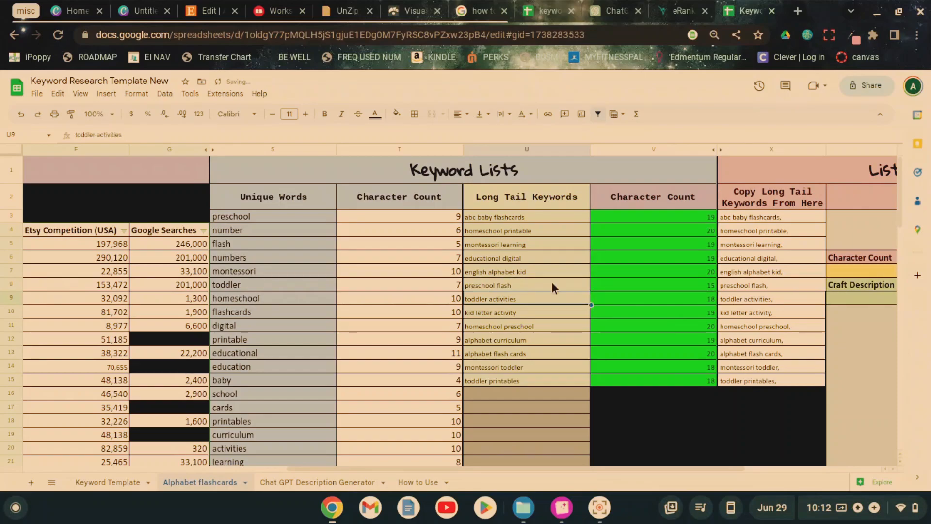
{"action": "double_click", "coordinate": [537, 286]}
{"action": "key", "text": "BackSpace"}
{"action": "key", "text": "Return"}
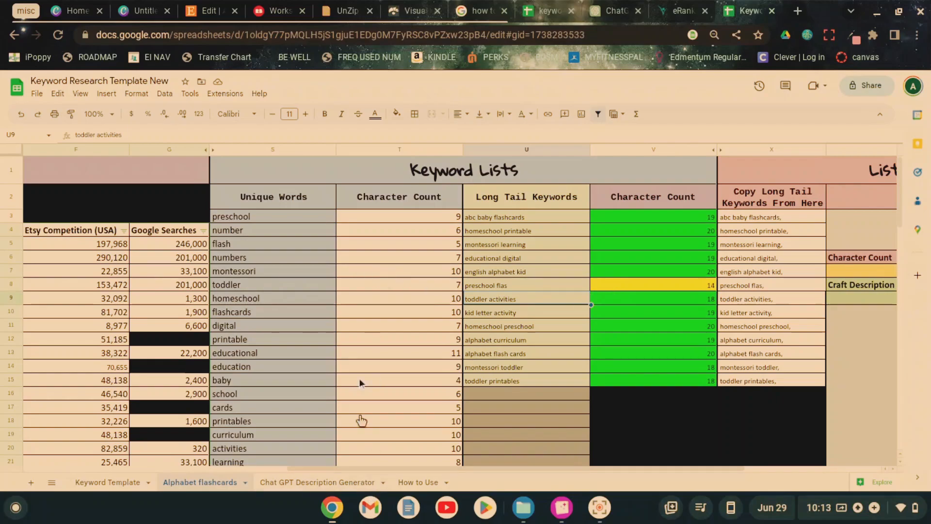
Undo the last two shortenings of the U8 keyword and remove its final s so it reads "preschool flash card".
{"action": "left_click", "coordinate": [564, 287]}
{"action": "key", "text": "ctrl+z"}
{"action": "key", "text": "ctrl+z"}
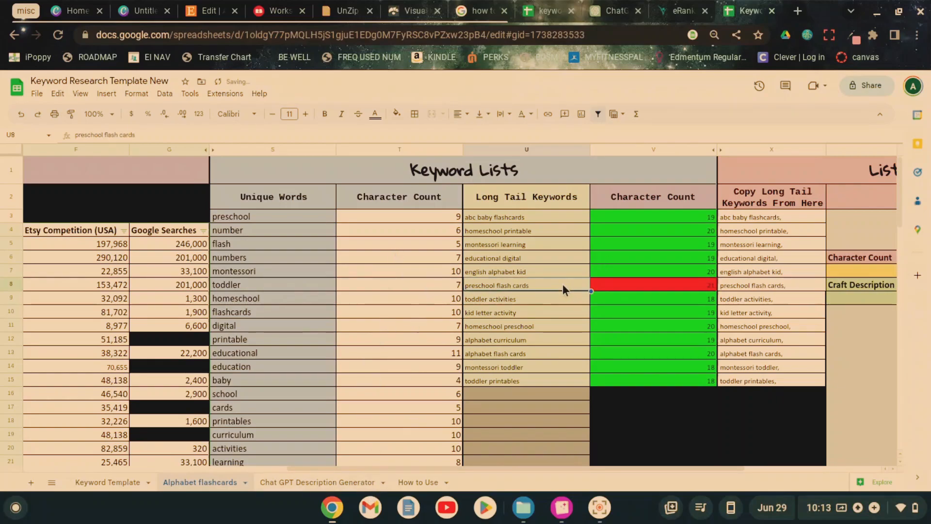
{"action": "double_click", "coordinate": [563, 286]}
{"action": "key", "text": "BackSpace"}
{"action": "key", "text": "Return"}
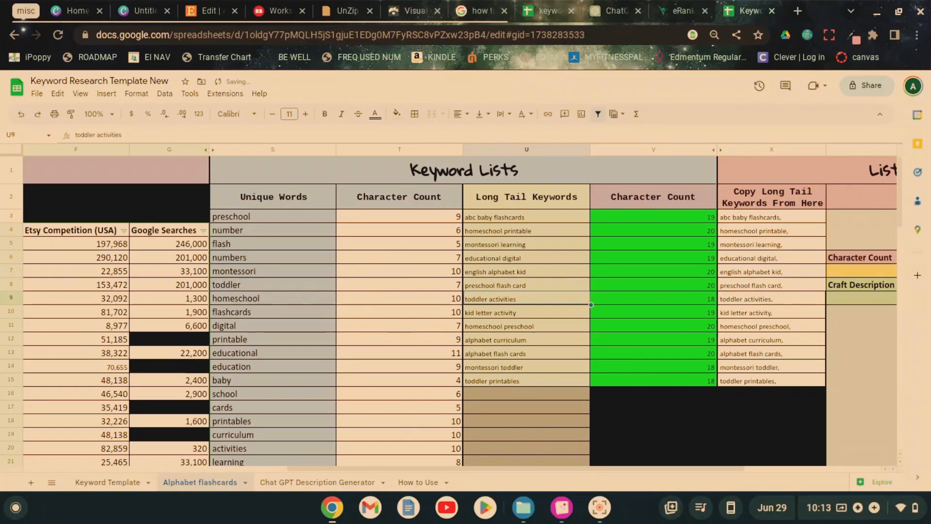
Examine the comma-separated keywords X3:X15 under Copy Long Tail Keywords From Here.
{"action": "scroll", "coordinate": [437, 243], "scroll_direction": "right", "scroll_amount": 6}
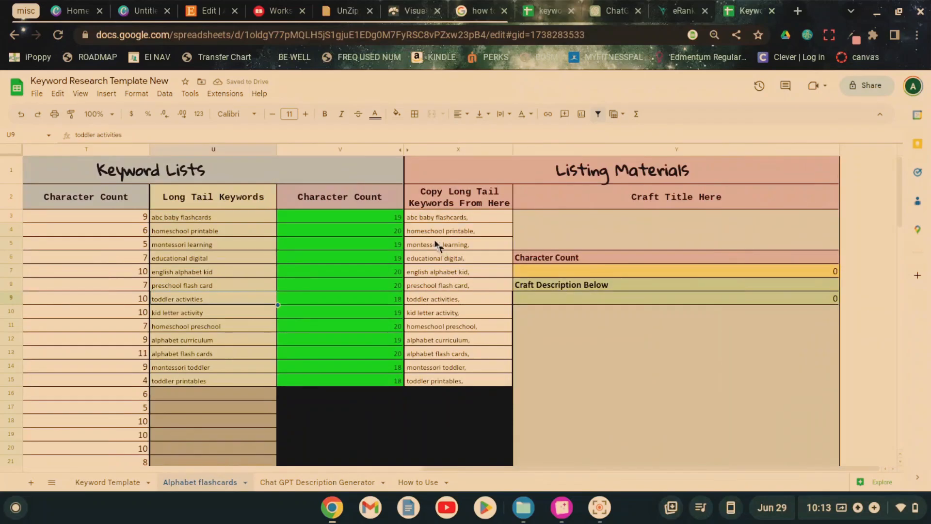
{"action": "left_click_drag", "start_coordinate": [425, 222], "coordinate": [433, 379]}
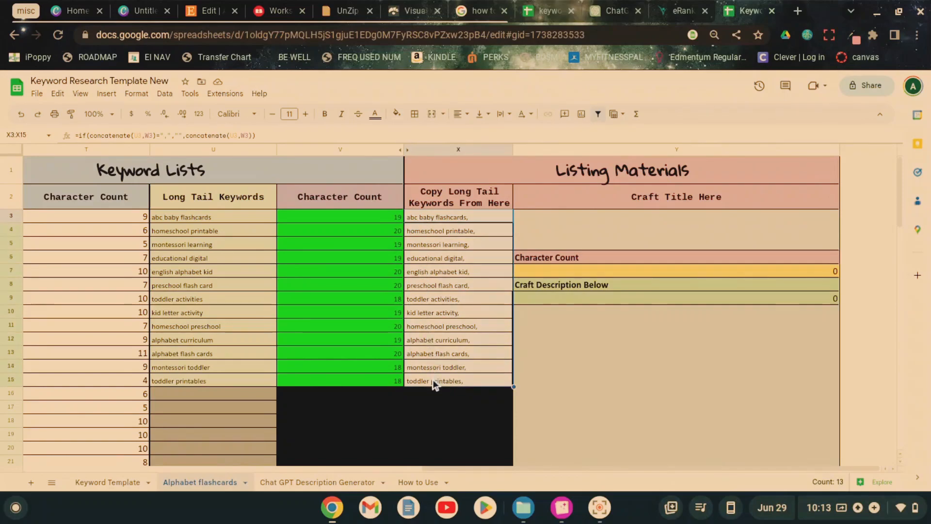
{"action": "left_click", "coordinate": [436, 372]}
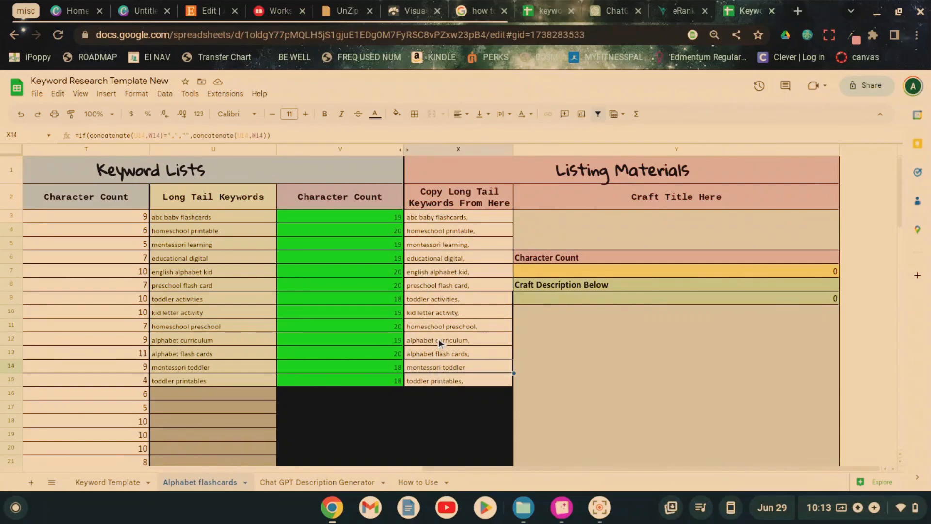
Copy the finished listing title from Y2:Y4 of the keywords spreadsheet into the Craft Title Here cell of Keyword Research Template New.
{"action": "left_click", "coordinate": [602, 226]}
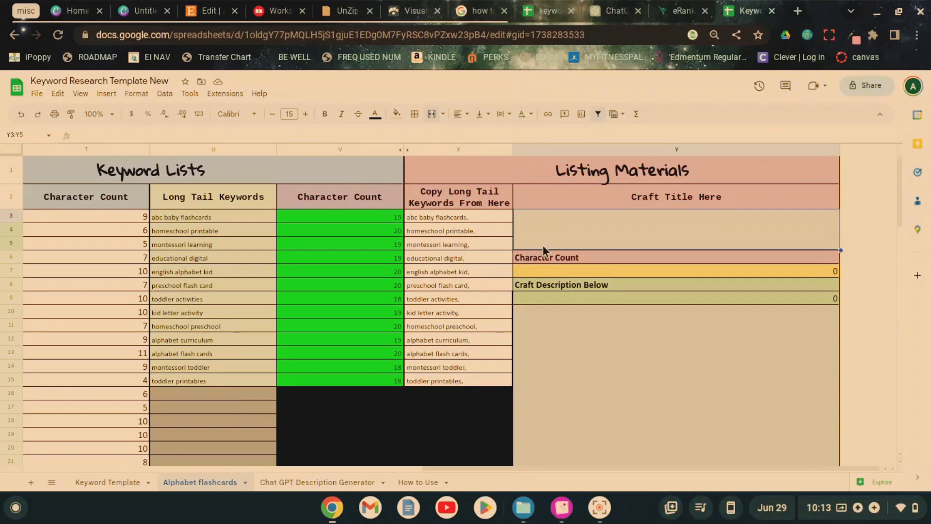
{"action": "left_click", "coordinate": [540, 19]}
{"action": "left_click", "coordinate": [779, 197]}
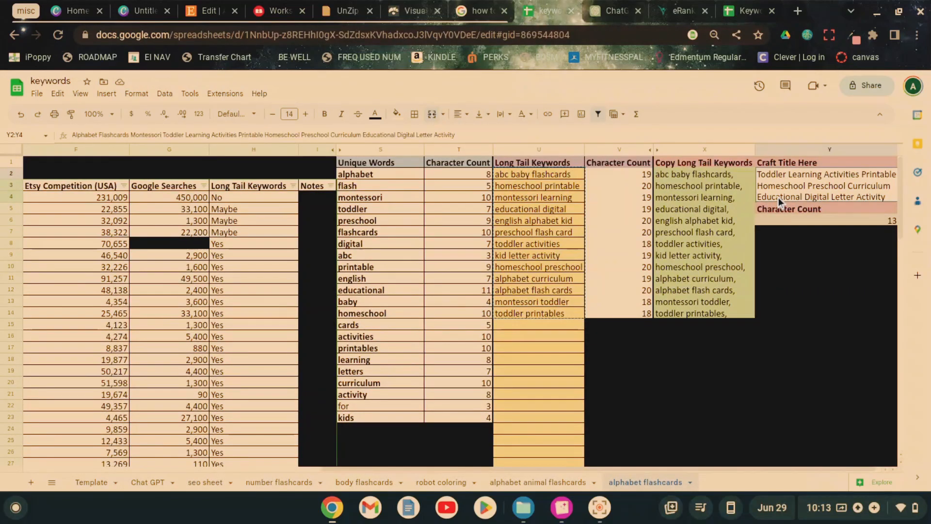
{"action": "key", "text": "ctrl+c"}
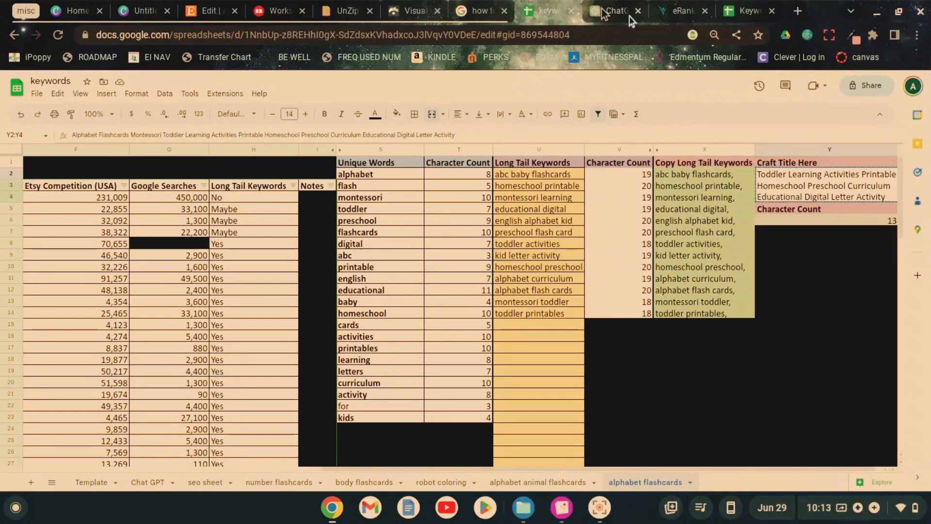
{"action": "left_click", "coordinate": [747, 11]}
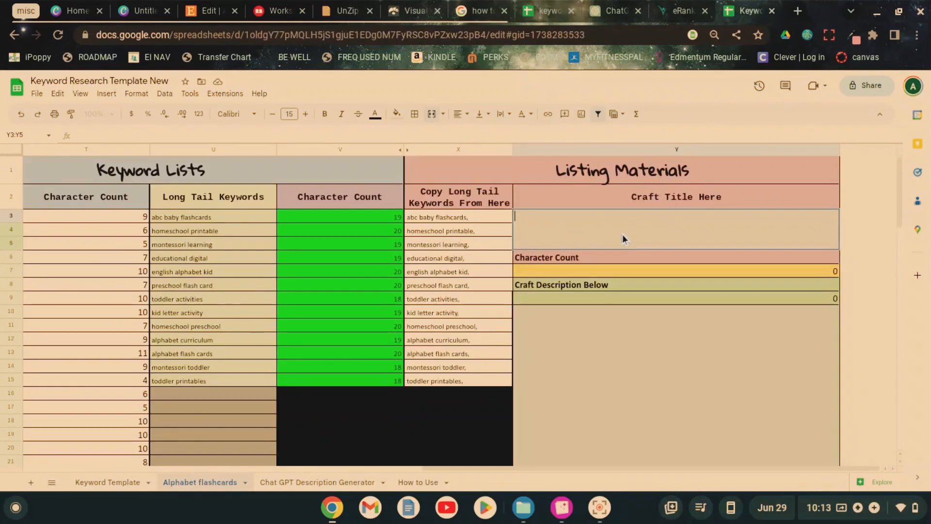
{"action": "key", "text": "ctrl+v"}
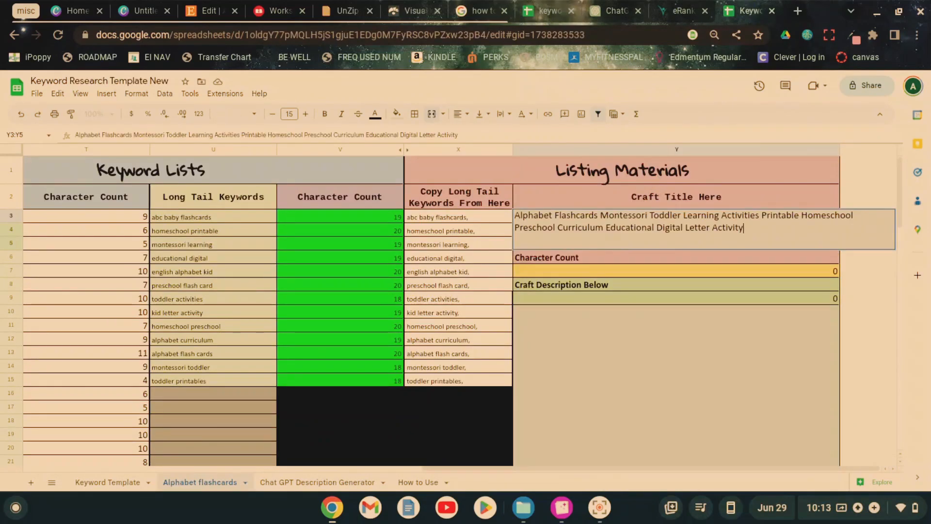
{"action": "key", "text": "Return"}
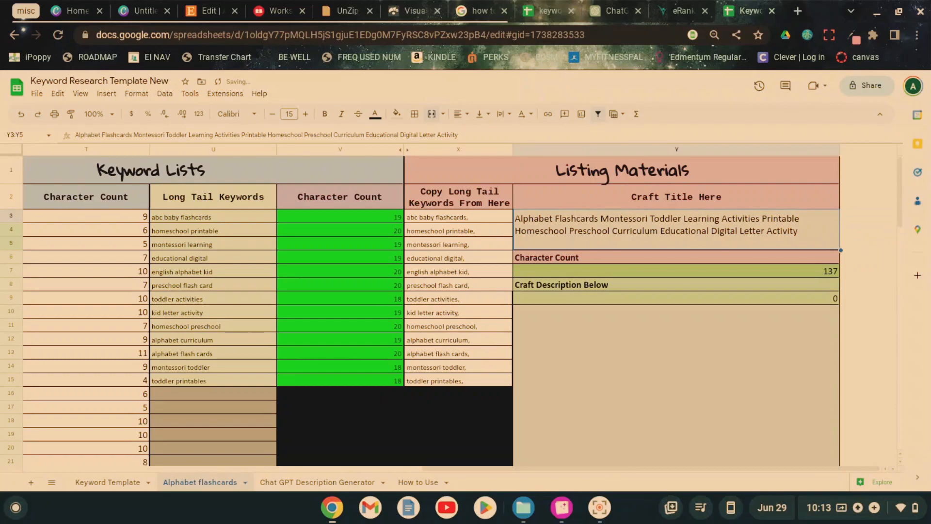
Check the title's Character Count in Y7 and select the empty description cell under Craft Description Below.
{"action": "left_click", "coordinate": [829, 274]}
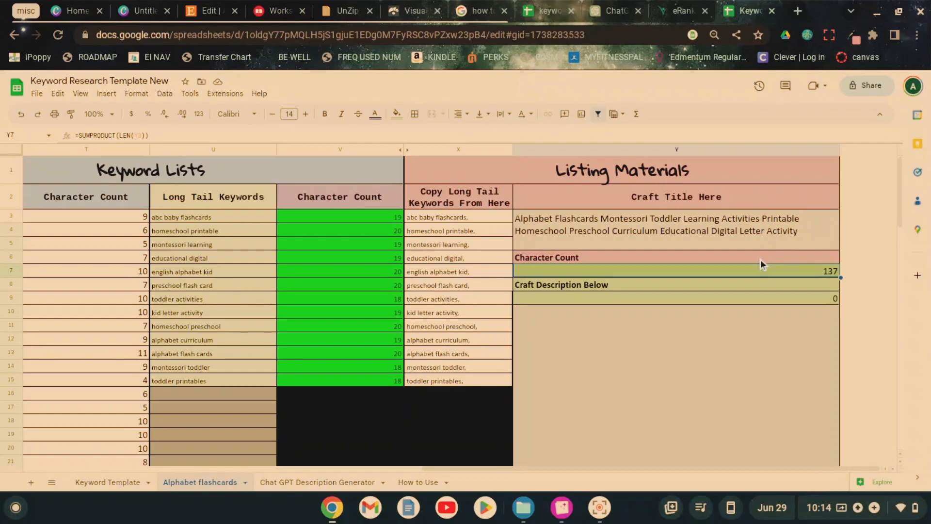
{"action": "left_click", "coordinate": [759, 245]}
{"action": "left_click", "coordinate": [748, 271]}
{"action": "left_click", "coordinate": [687, 330]}
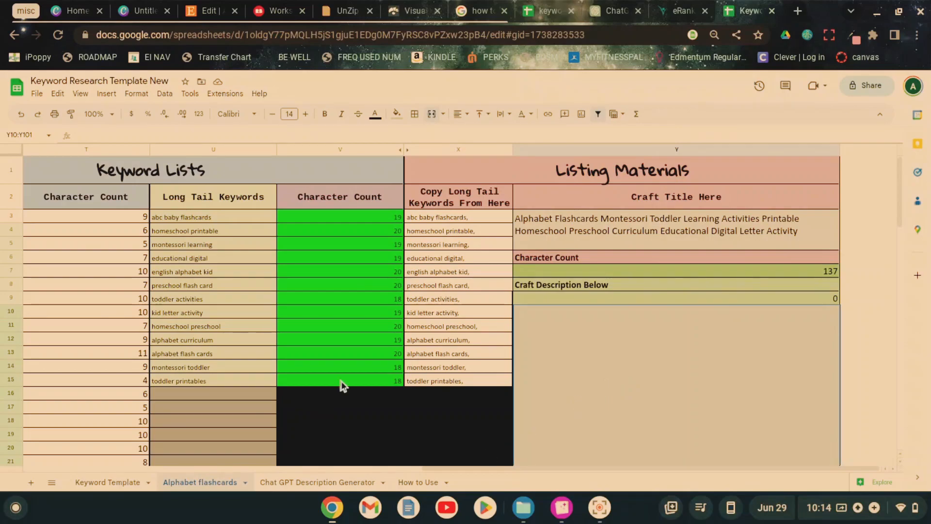
Copy the product answers B2:B11 from the keywords spreadsheet's Chat GPT sheet into B2 of the template's Chat GPT Description Generator sheet.
{"action": "left_click", "coordinate": [277, 484]}
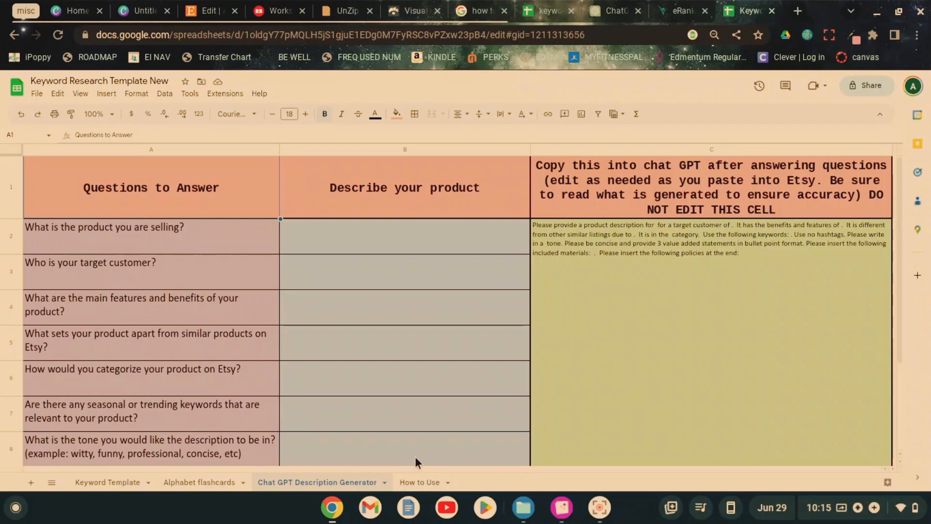
{"action": "left_click", "coordinate": [542, 8]}
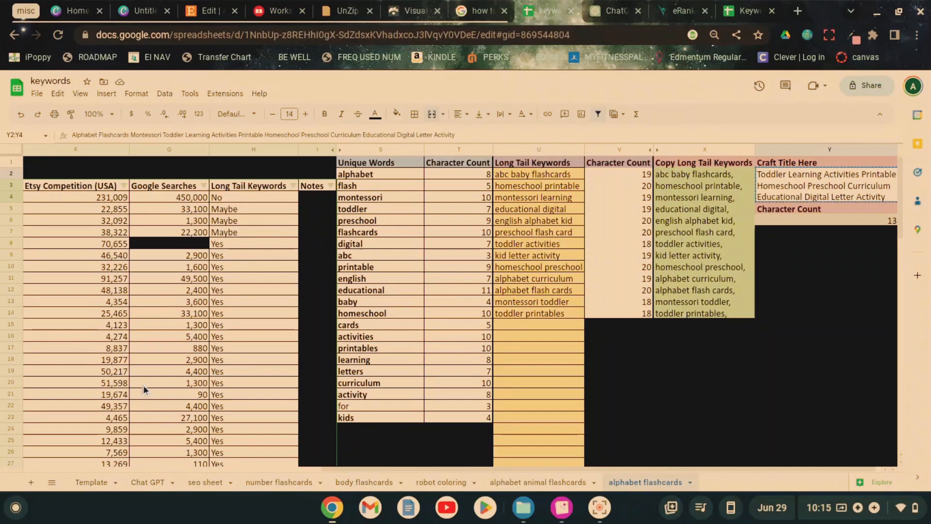
{"action": "left_click", "coordinate": [154, 482]}
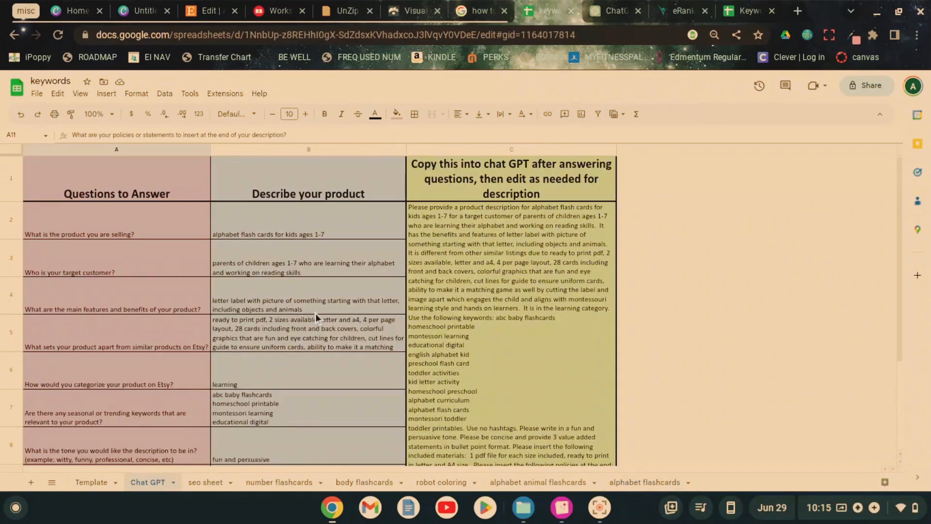
{"action": "left_click_drag", "start_coordinate": [308, 220], "coordinate": [309, 482]}
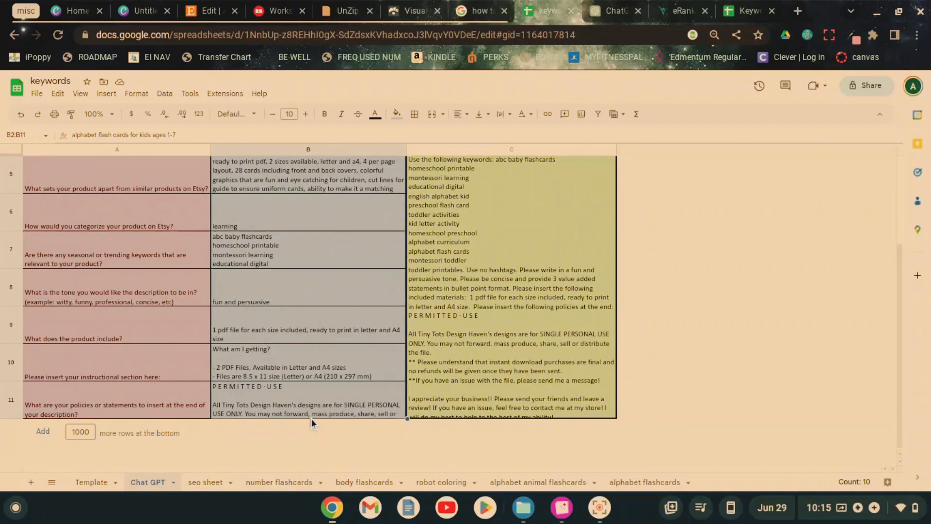
{"action": "key", "text": "ctrl+c"}
{"action": "left_click", "coordinate": [741, 13]}
{"action": "left_click", "coordinate": [464, 238]}
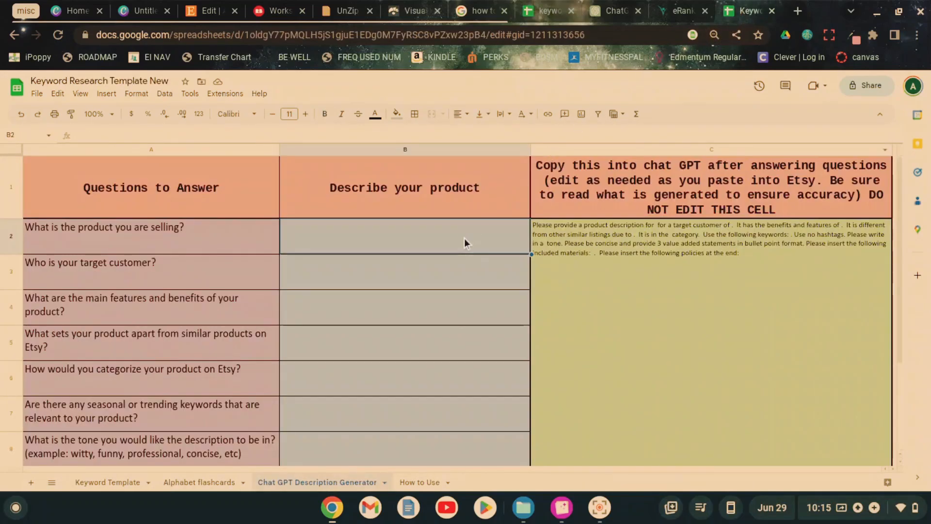
{"action": "key", "text": "ctrl+v"}
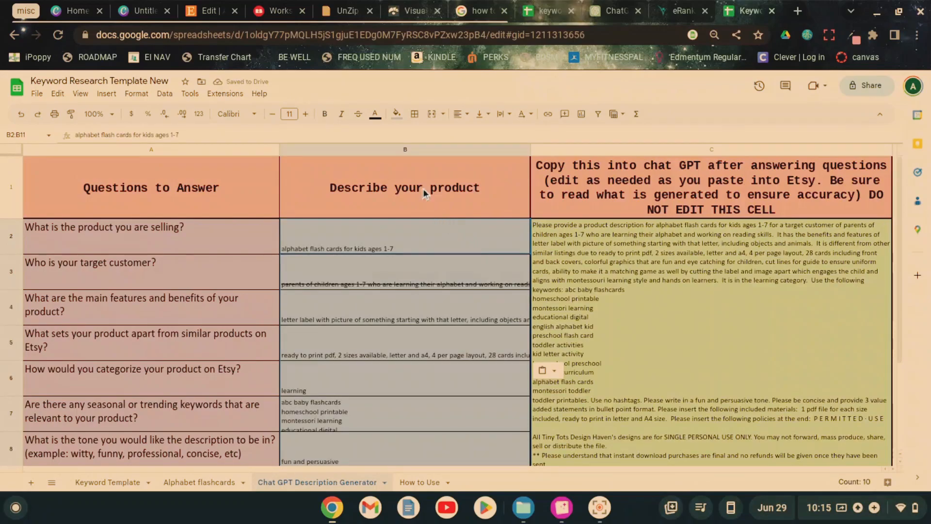
Wrap the text in the Describe your product column and remove the strikethrough from the target customer answer in B3.
{"action": "left_click", "coordinate": [419, 152]}
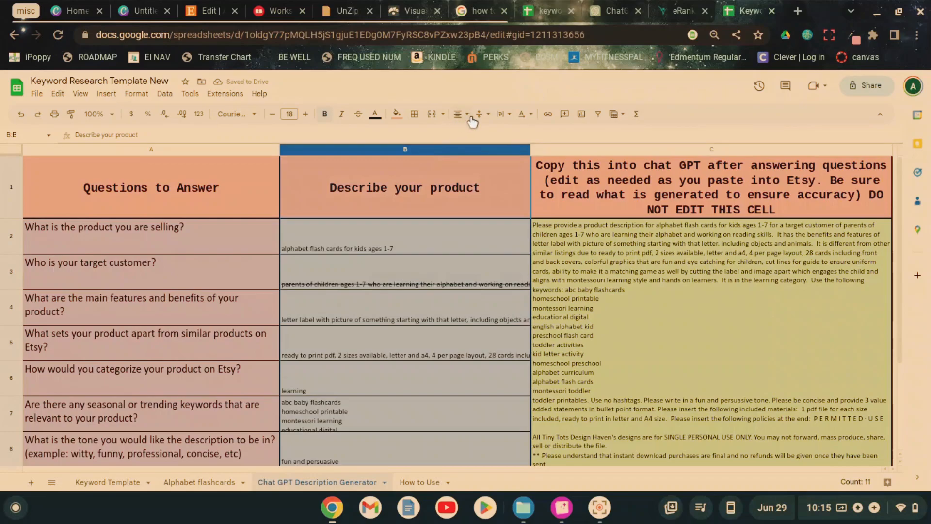
{"action": "left_click", "coordinate": [501, 114]}
{"action": "left_click", "coordinate": [516, 131]}
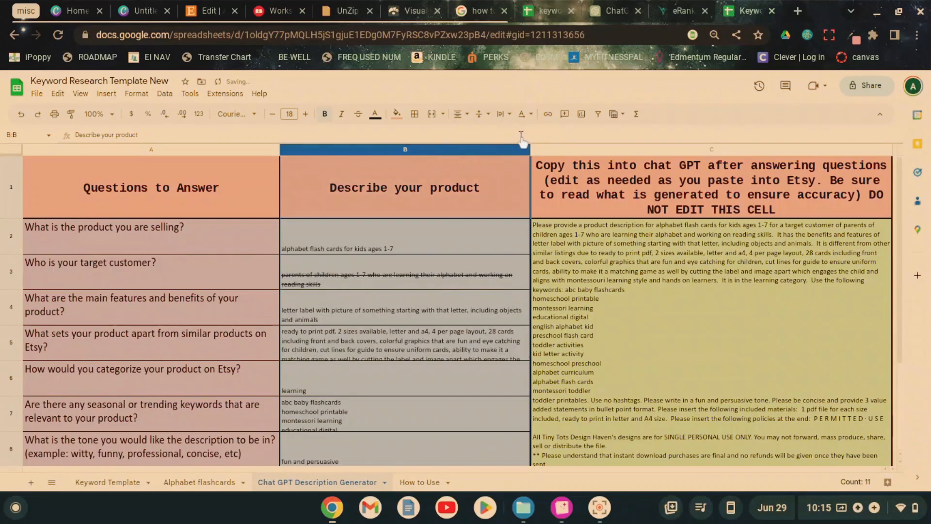
{"action": "left_click", "coordinate": [408, 270]}
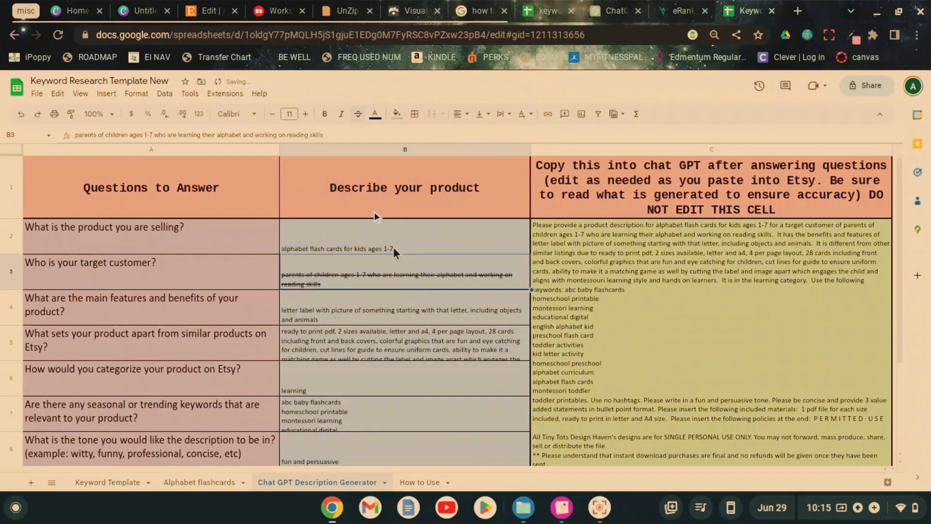
{"action": "left_click", "coordinate": [358, 114]}
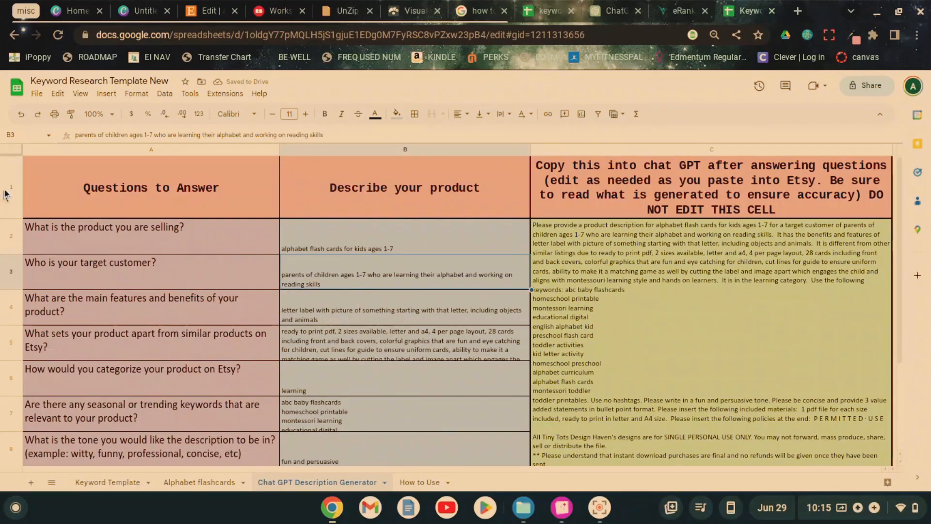
Fit the heights of rows 1 to 11 to their contents.
{"action": "left_click", "coordinate": [11, 149]}
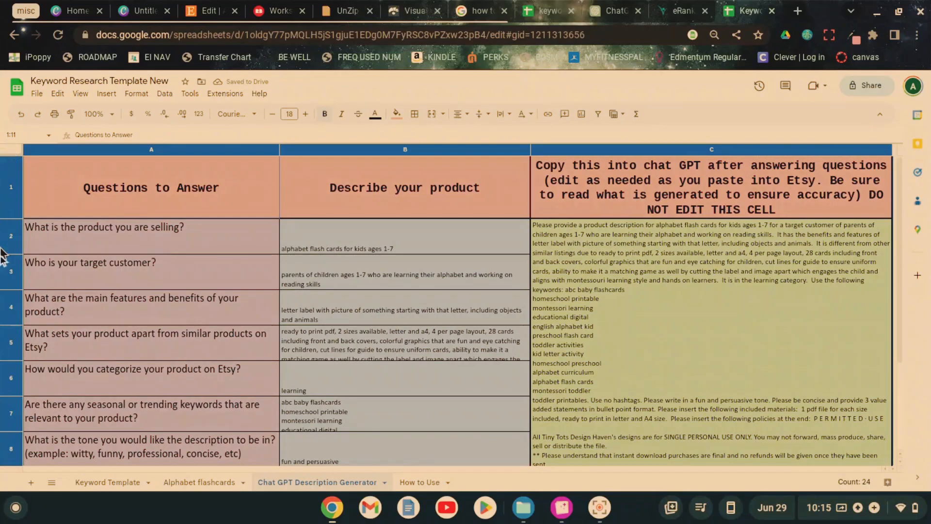
{"action": "double_click", "coordinate": [6, 290]}
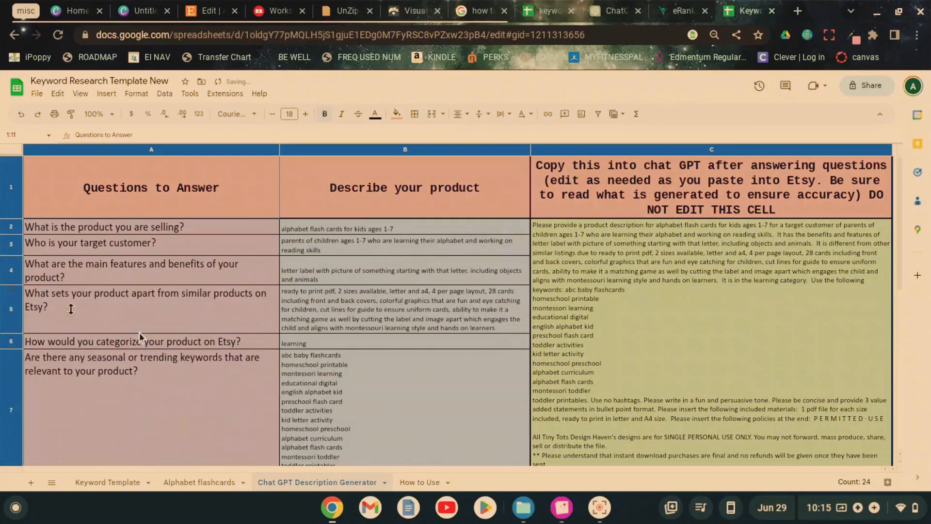
Select the keywords answer in B7 and enlarge the browser page zoom to 80%.
{"action": "left_click", "coordinate": [352, 372]}
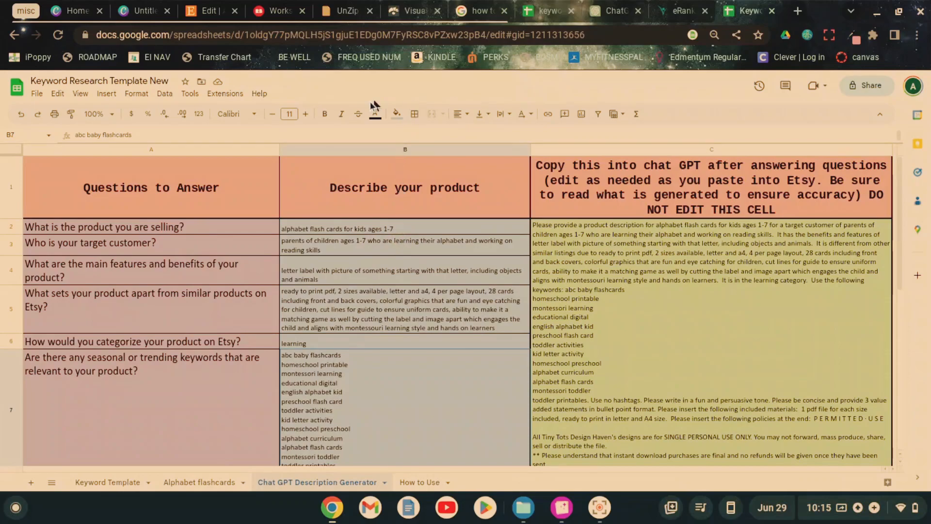
{"action": "left_click", "coordinate": [917, 35]}
{"action": "left_click", "coordinate": [853, 212]}
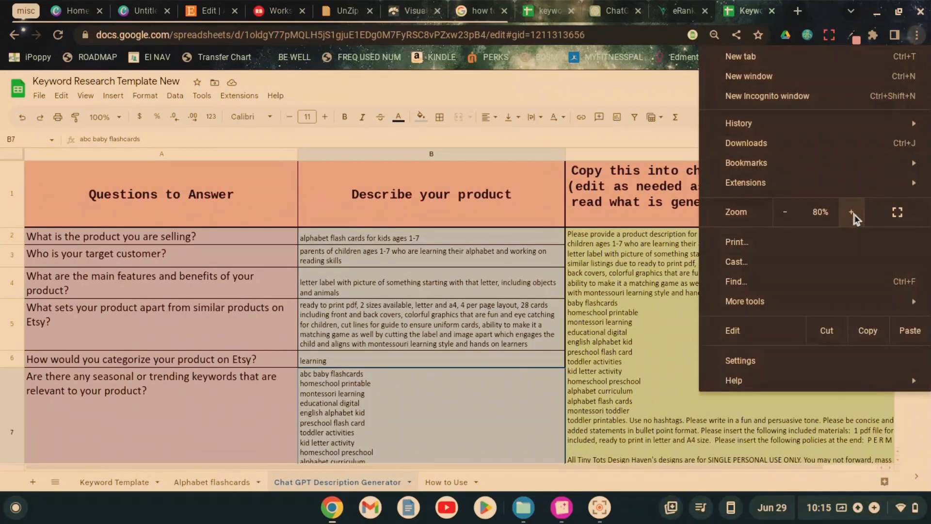
{"action": "left_click", "coordinate": [523, 326]}
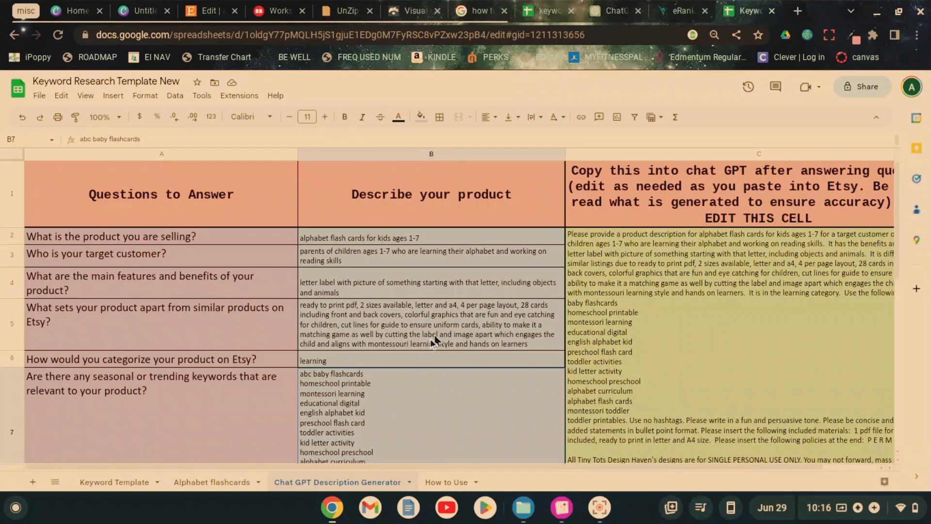
Review the answers in B5 to B7 on what sets the product apart, its Etsy category and its trending keywords.
{"action": "left_click", "coordinate": [496, 343]}
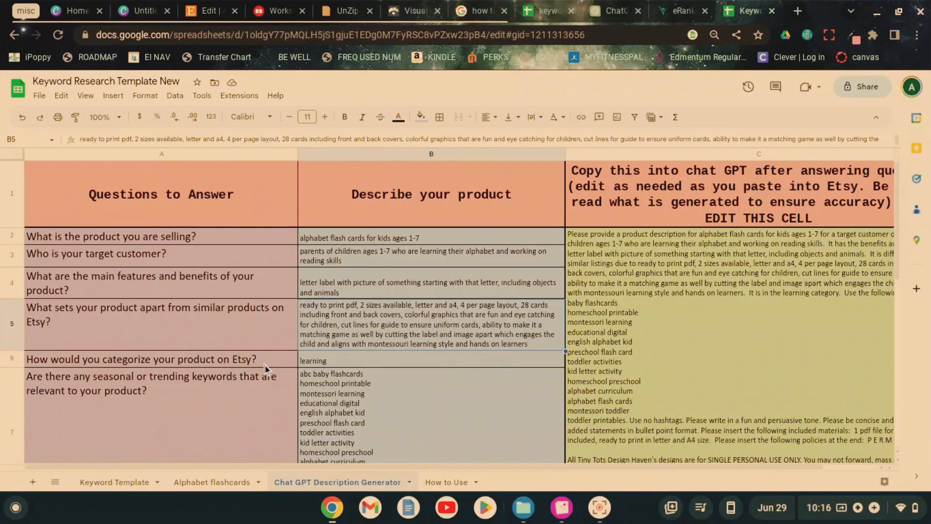
{"action": "left_click", "coordinate": [350, 364]}
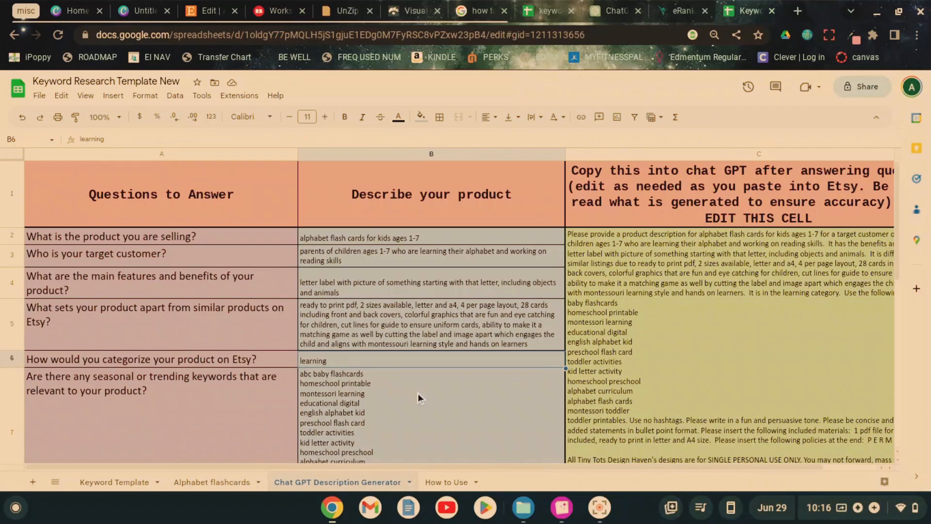
{"action": "scroll", "coordinate": [418, 393], "scroll_direction": "down", "scroll_amount": 2}
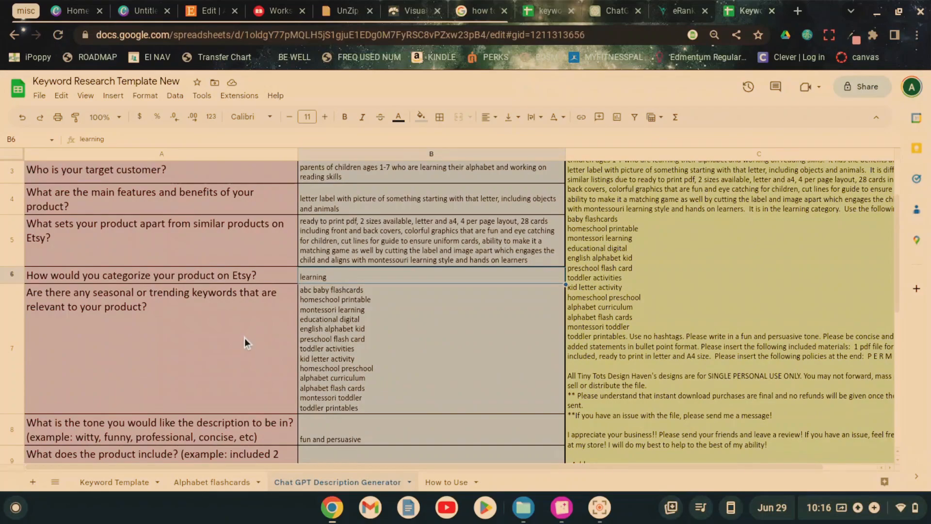
{"action": "left_click", "coordinate": [439, 366]}
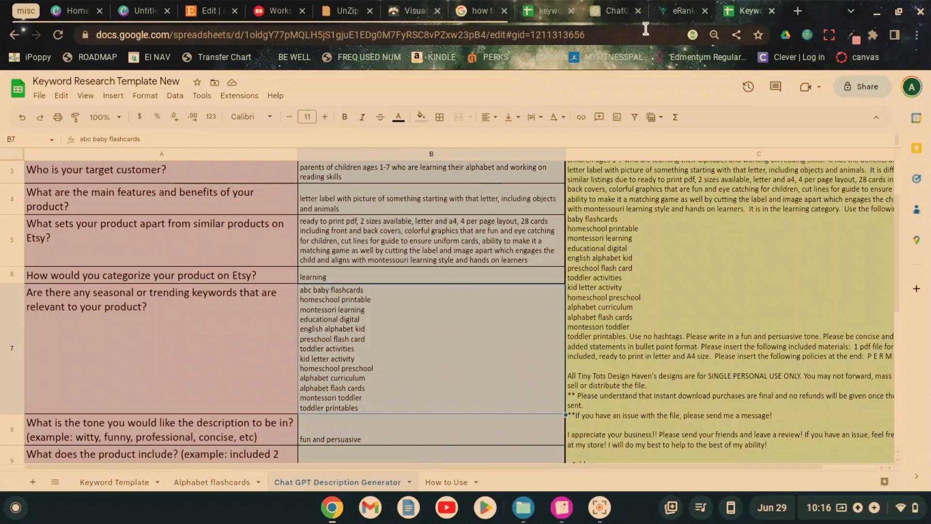
{"action": "left_click", "coordinate": [201, 485]}
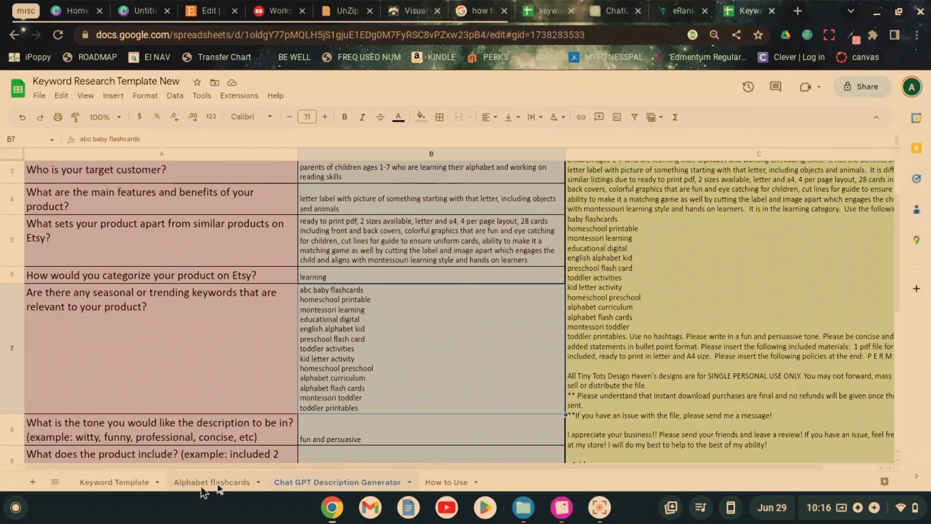
{"action": "left_click", "coordinate": [323, 484]}
Change the description tone answer in B8 to "fun, persuasive, and concise".
{"action": "scroll", "coordinate": [370, 388], "scroll_direction": "down", "scroll_amount": 5}
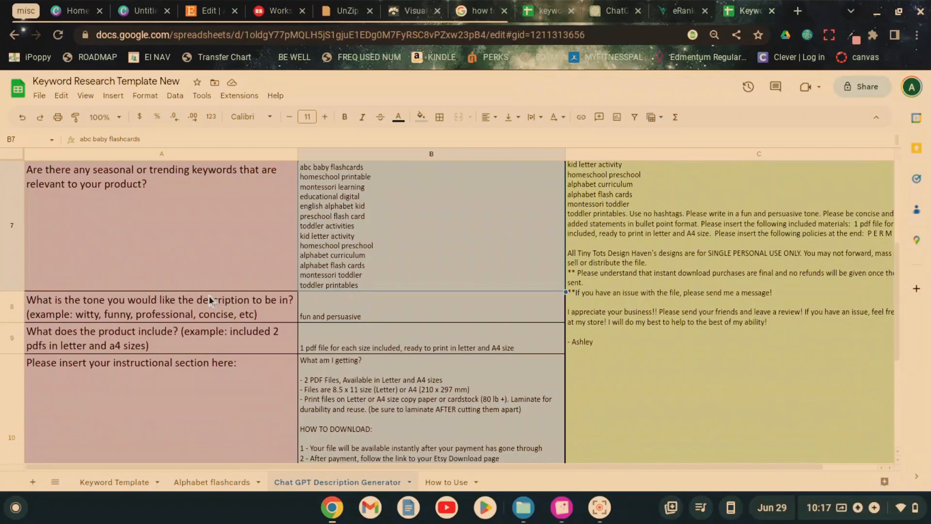
{"action": "double_click", "coordinate": [369, 318]}
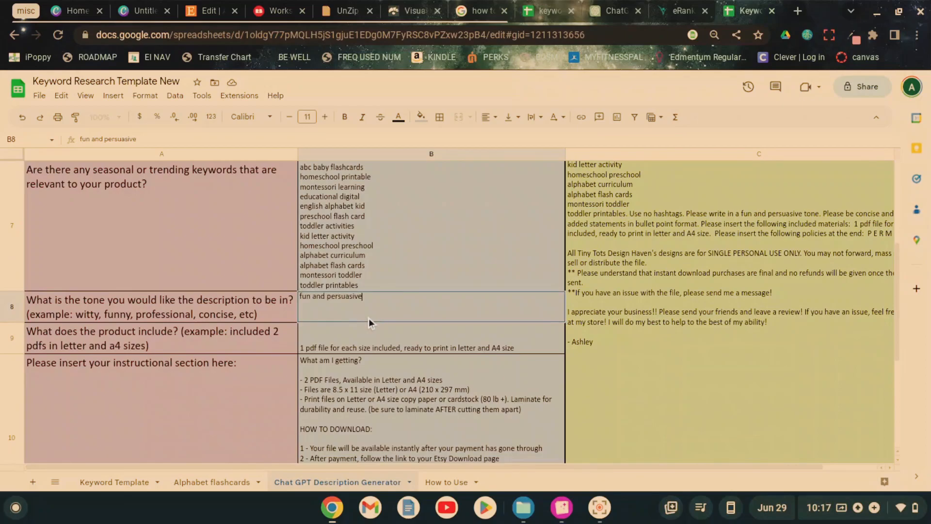
{"action": "key", "text": "BackSpace"}
{"action": "key", "text": "BackSpace"}
{"action": "key", "text": "BackSpace"}
{"action": "key", "text": "BackSpace"}
{"action": "key", "text": "BackSpace"}
{"action": "key", "text": "BackSpace"}
{"action": "key", "text": "BackSpace"}
{"action": "key", "text": "BackSpace"}
{"action": "key", "text": "BackSpace"}
{"action": "key", "text": "BackSpace"}
{"action": "key", "text": "BackSpace"}
{"action": "key", "text": "BackSpace"}
{"action": "key", "text": "BackSpace"}
{"action": "key", "text": "BackSpace"}
{"action": "key", "text": "BackSpace"}
{"action": "type", "text": ","}
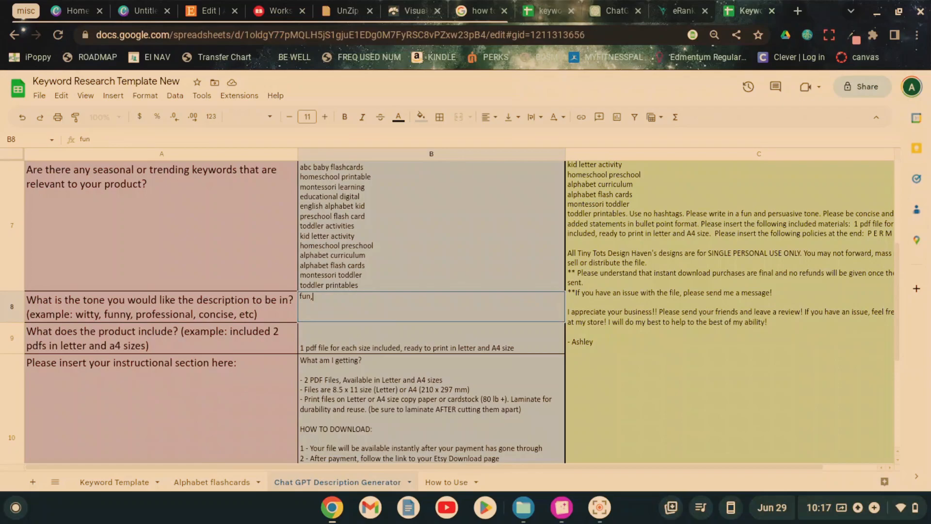
{"action": "type", "text": " persuasive, and "}
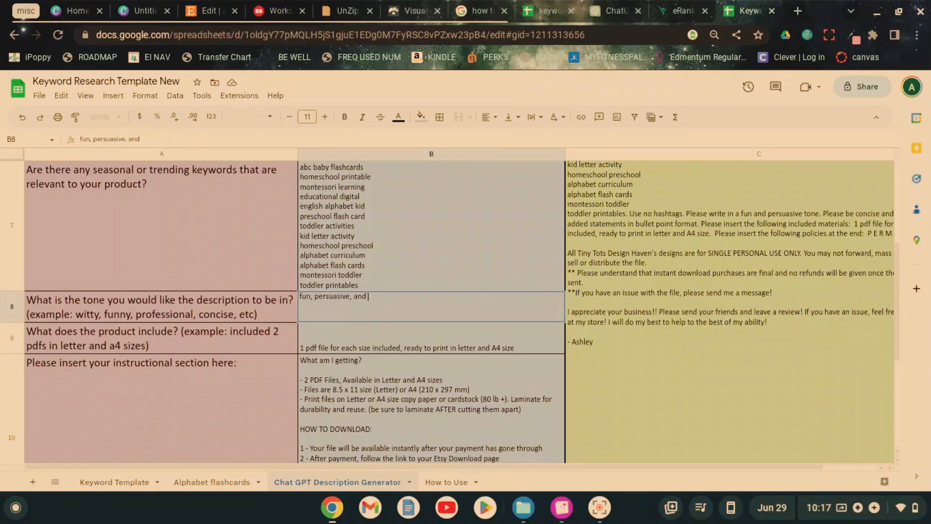
{"action": "type", "text": "concise"}
{"action": "key", "text": "Return"}
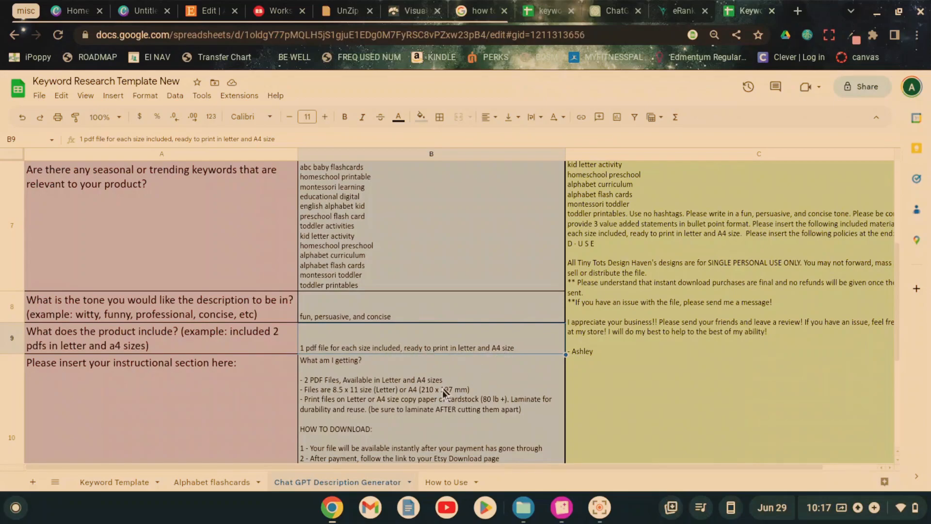
Check the remaining answers in rows 9 to 11 and copy the generated ChatGPT prompt from the merged cell C2:C11.
{"action": "scroll", "coordinate": [439, 397], "scroll_direction": "down", "scroll_amount": 3}
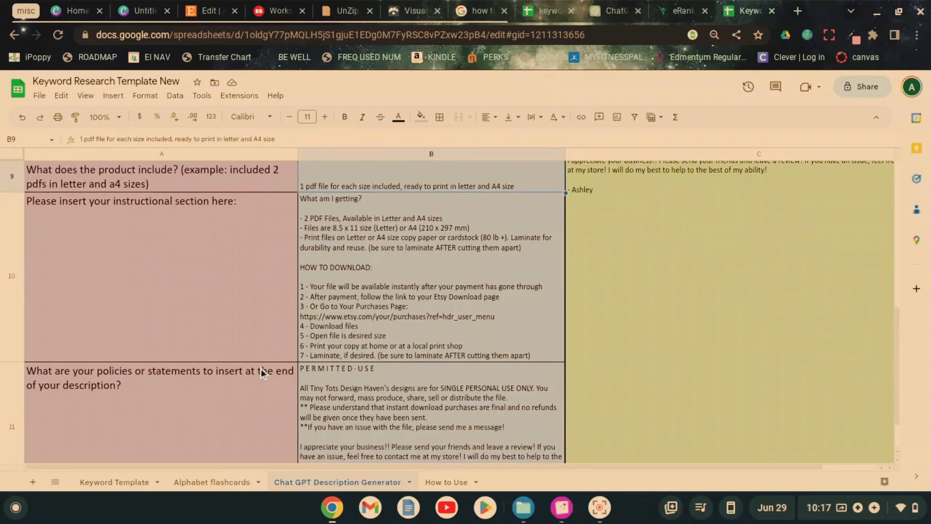
{"action": "scroll", "coordinate": [269, 390], "scroll_direction": "down", "scroll_amount": 5}
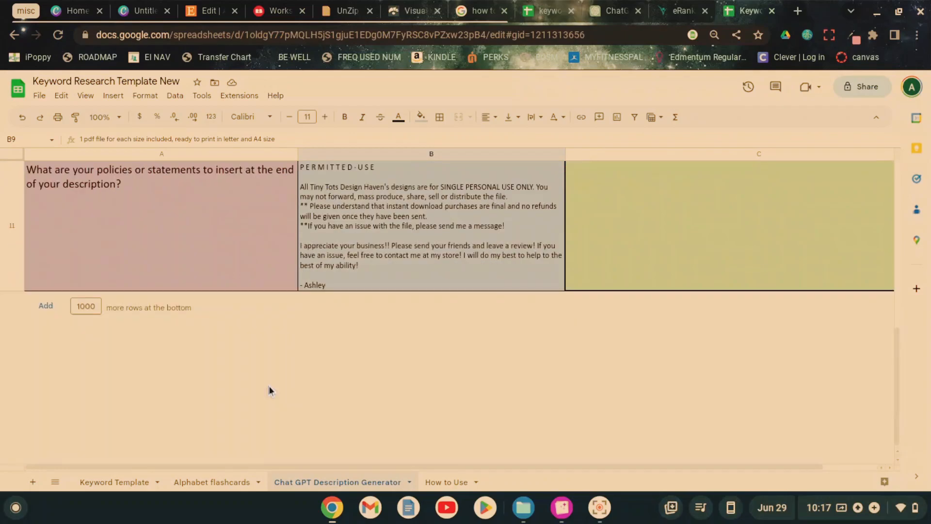
{"action": "scroll", "coordinate": [271, 390], "scroll_direction": "up", "scroll_amount": 4}
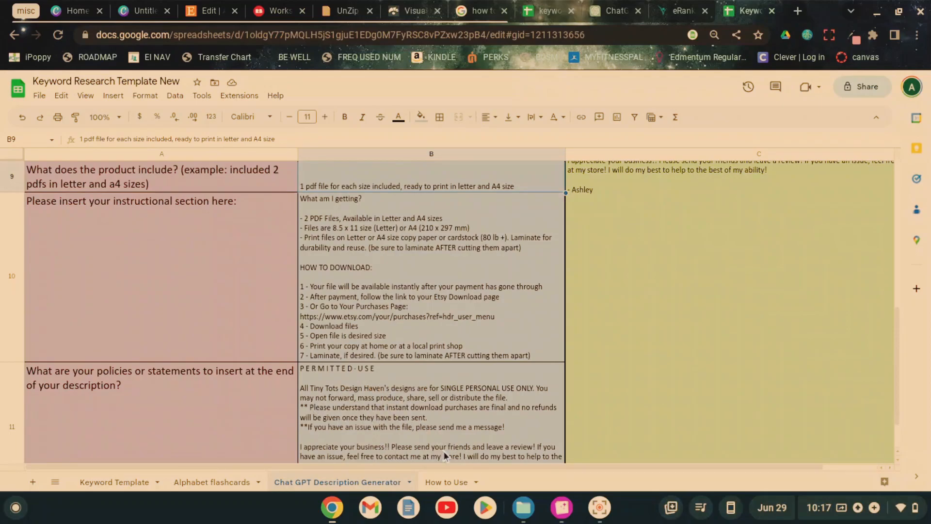
{"action": "scroll", "coordinate": [451, 440], "scroll_direction": "up", "scroll_amount": 5}
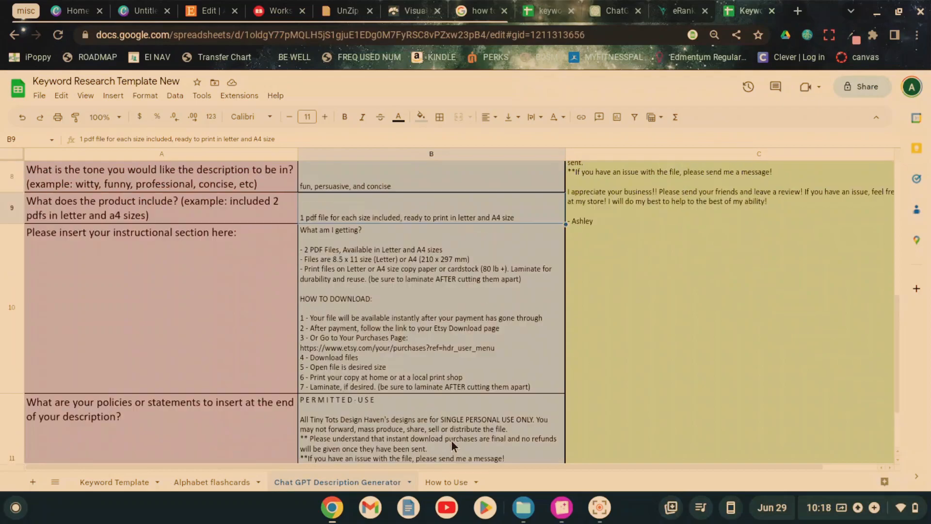
{"action": "scroll", "coordinate": [451, 446], "scroll_direction": "up", "scroll_amount": 3}
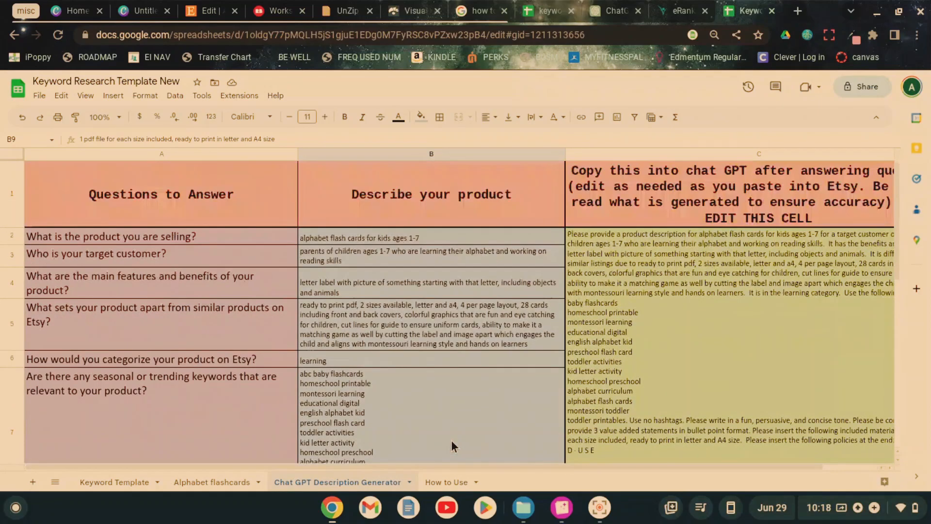
{"action": "left_click", "coordinate": [685, 322]}
{"action": "key", "text": "ctrl+c"}
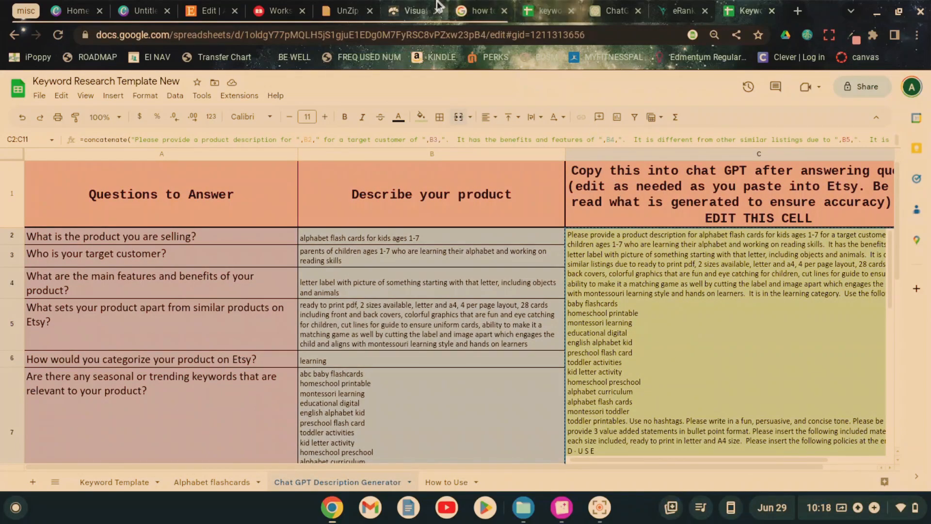
{"action": "double_click", "coordinate": [609, 263]}
{"action": "left_click", "coordinate": [168, 265]}
{"action": "left_click", "coordinate": [328, 274]}
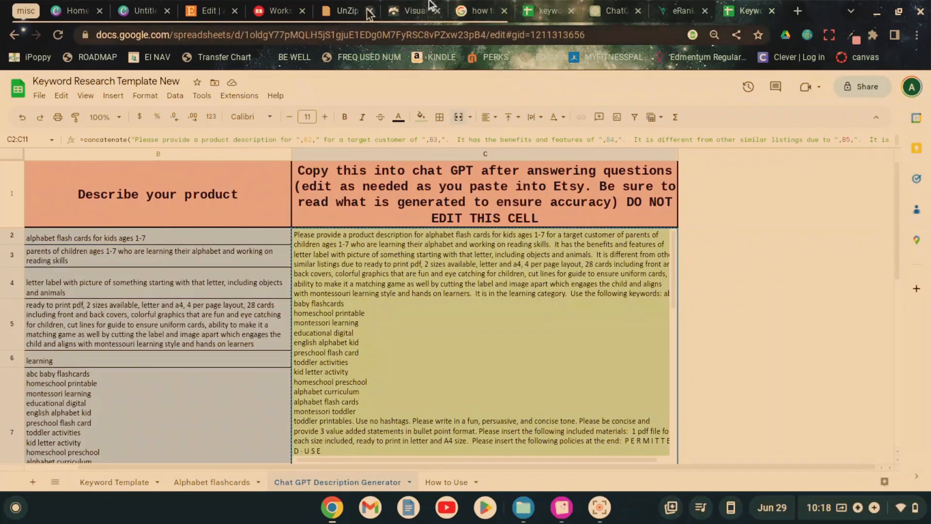
Switch to ChatGPT, paste the copied prompt as a new message, remove its trailing blank line and send it.
{"action": "left_click", "coordinate": [615, 11]}
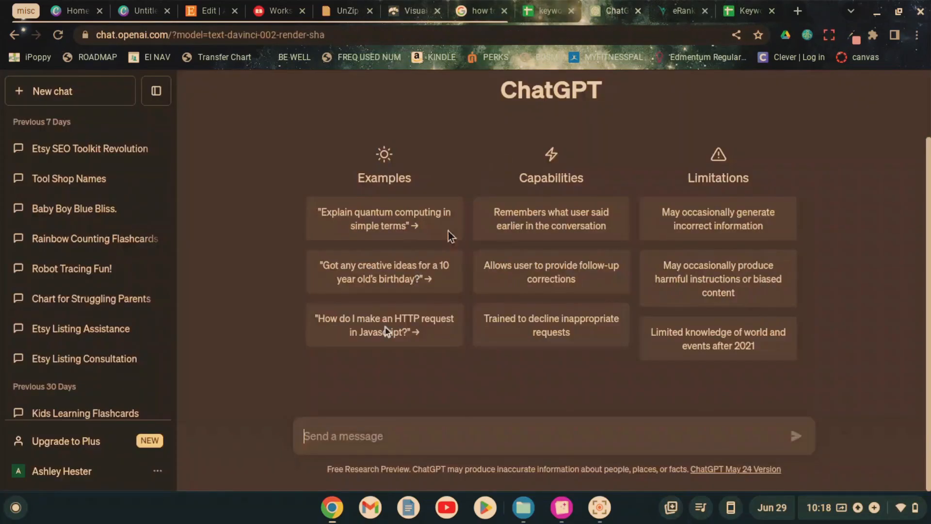
{"action": "left_click", "coordinate": [425, 437]}
{"action": "key", "text": "ctrl+v"}
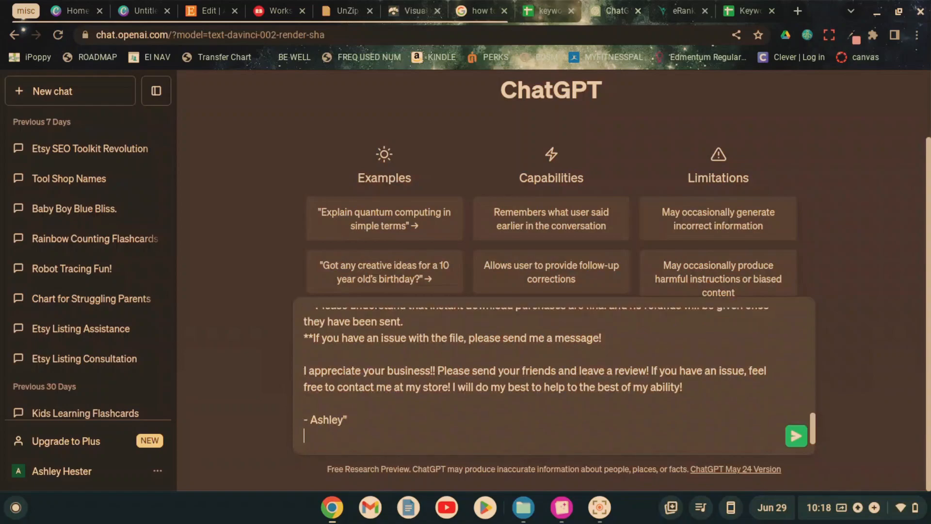
{"action": "key", "text": "BackSpace"}
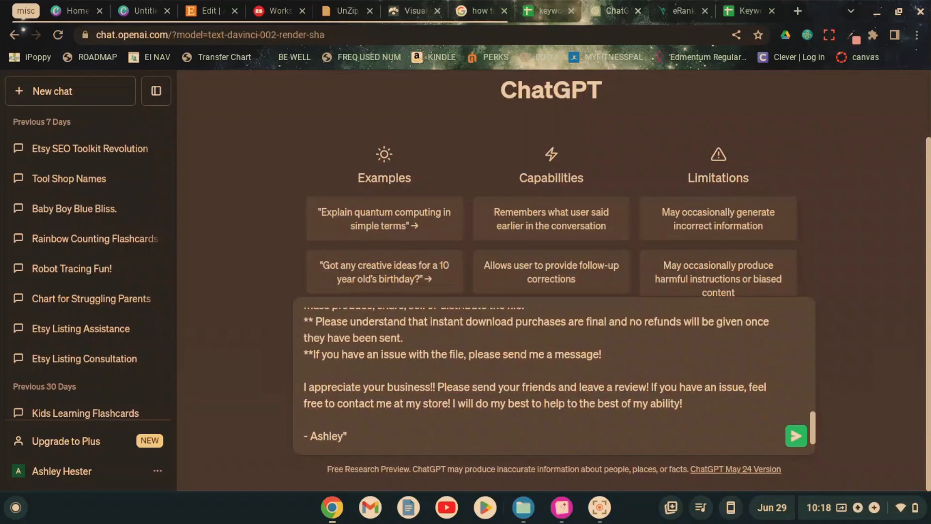
{"action": "key", "text": "BackSpace"}
{"action": "type", "text": "\""}
{"action": "key", "text": "Return"}
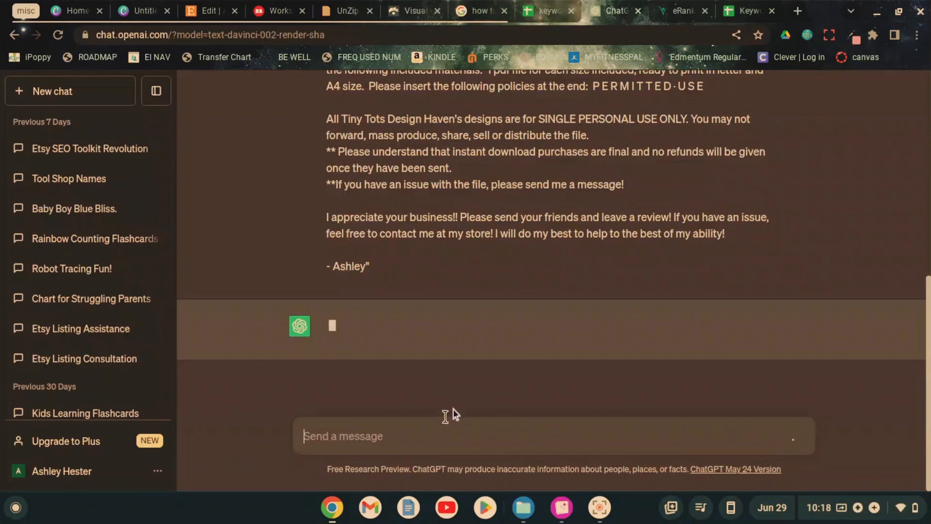
Read through the submitted prompt and the generated description, including its features, value added statements, included materials and policies.
{"action": "scroll", "coordinate": [484, 379], "scroll_direction": "up", "scroll_amount": 5}
{"action": "scroll", "coordinate": [484, 379], "scroll_direction": "up", "scroll_amount": 3}
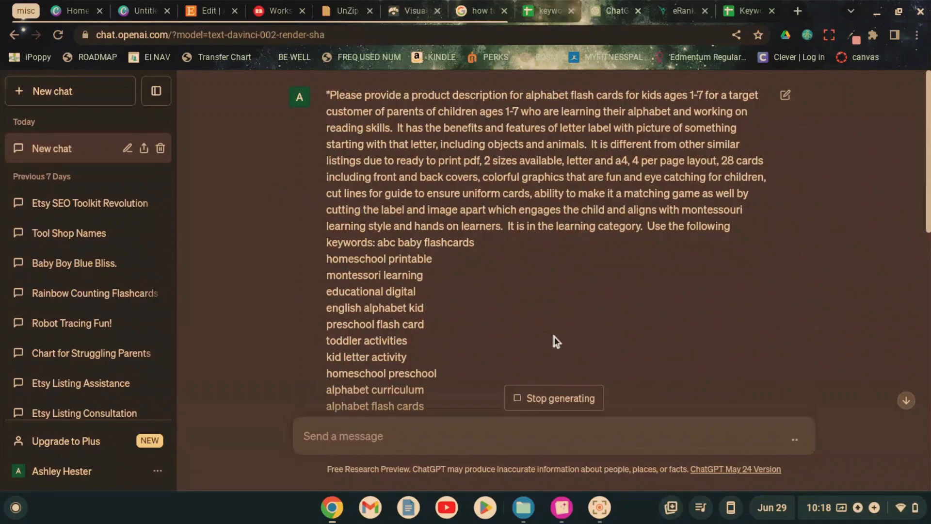
{"action": "scroll", "coordinate": [553, 336], "scroll_direction": "down", "scroll_amount": 10}
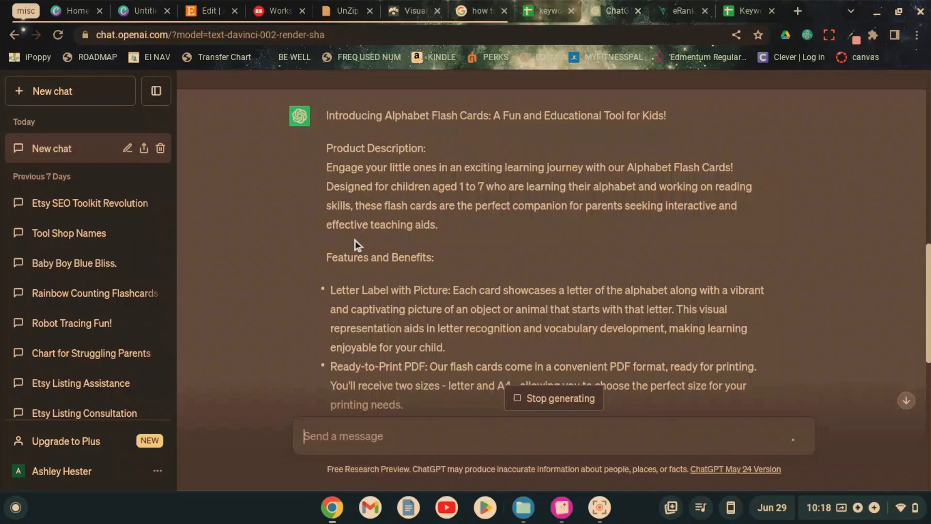
{"action": "scroll", "coordinate": [355, 240], "scroll_direction": "down", "scroll_amount": 2}
{"action": "scroll", "coordinate": [461, 322], "scroll_direction": "down", "scroll_amount": 5}
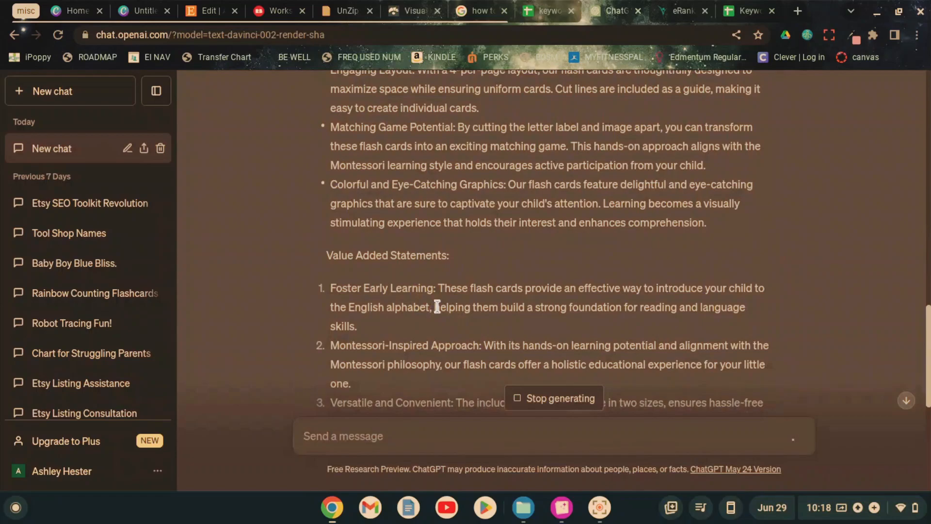
{"action": "scroll", "coordinate": [420, 316], "scroll_direction": "down", "scroll_amount": 1}
{"action": "scroll", "coordinate": [420, 316], "scroll_direction": "down", "scroll_amount": 1}
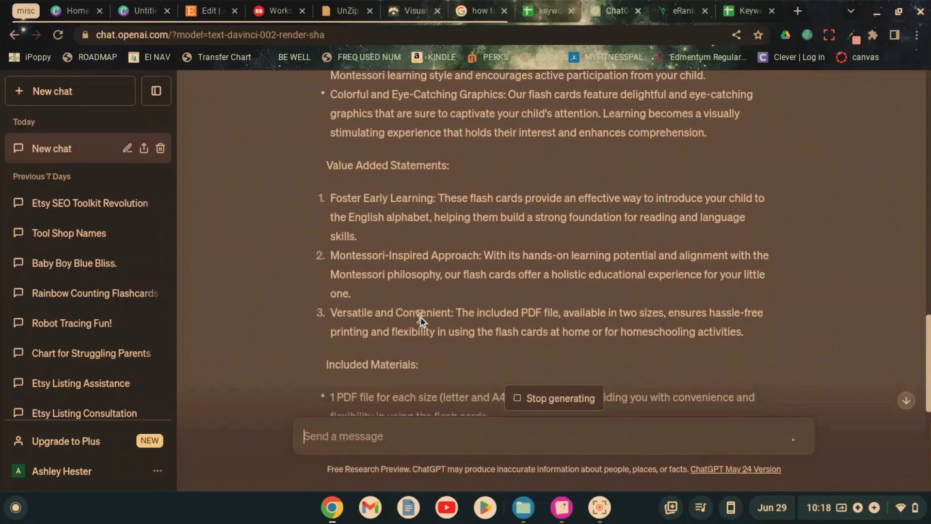
{"action": "scroll", "coordinate": [450, 344], "scroll_direction": "down", "scroll_amount": 3}
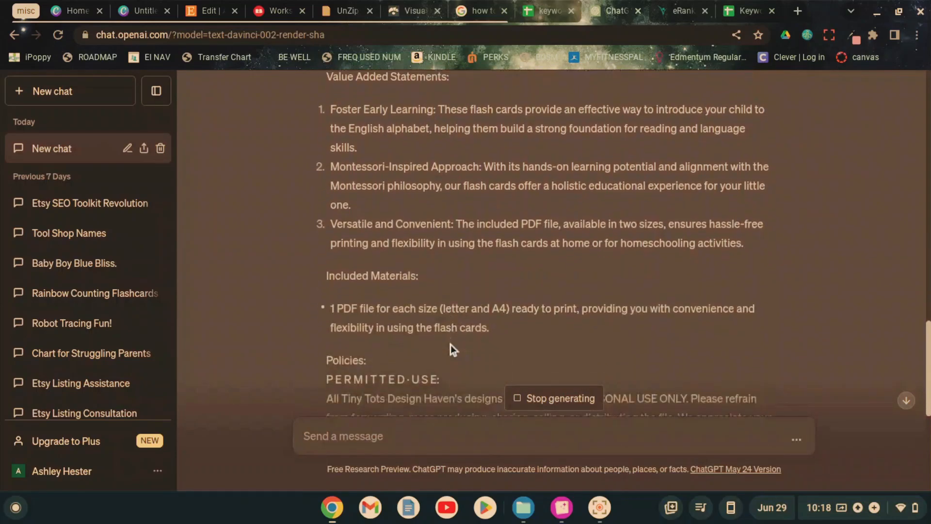
{"action": "scroll", "coordinate": [441, 276], "scroll_direction": "down", "scroll_amount": 4}
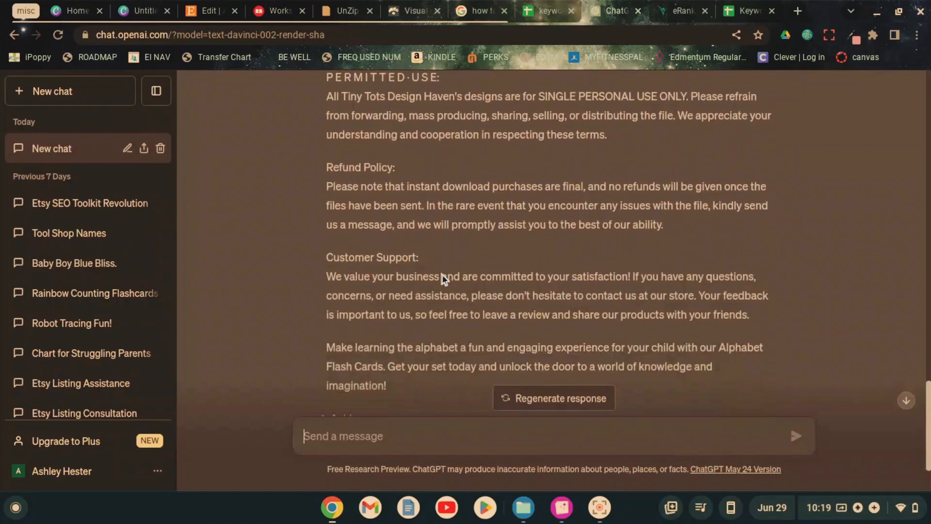
{"action": "scroll", "coordinate": [438, 228], "scroll_direction": "down", "scroll_amount": 2}
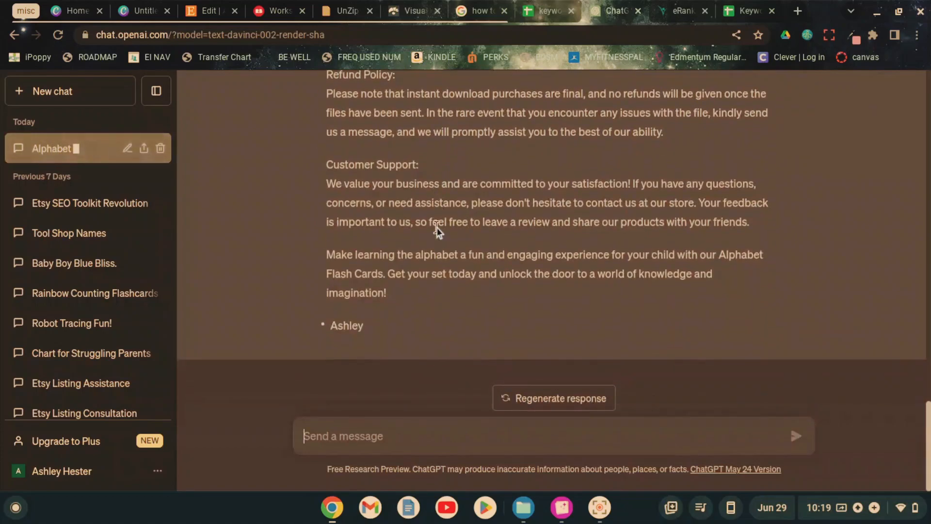
{"action": "scroll", "coordinate": [437, 229], "scroll_direction": "up", "scroll_amount": 2}
{"action": "scroll", "coordinate": [437, 228], "scroll_direction": "up", "scroll_amount": 1}
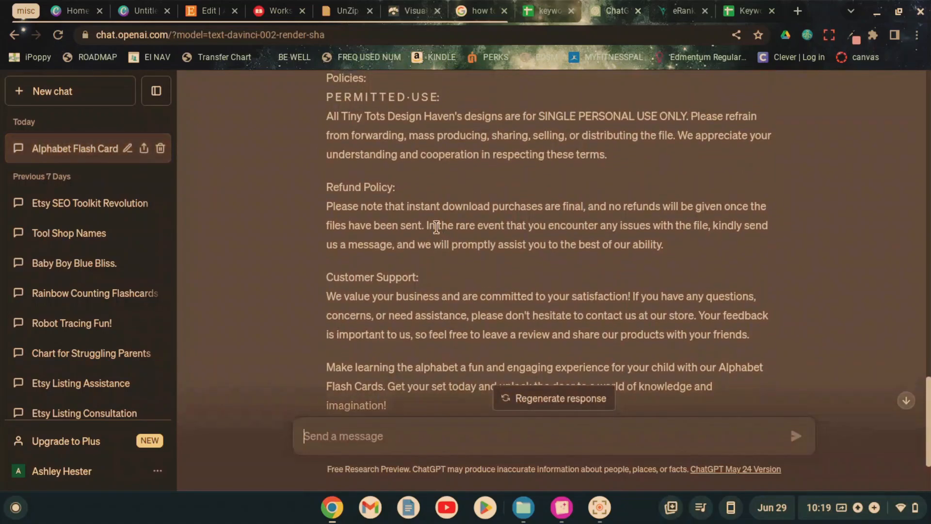
{"action": "scroll", "coordinate": [436, 227], "scroll_direction": "down", "scroll_amount": 1}
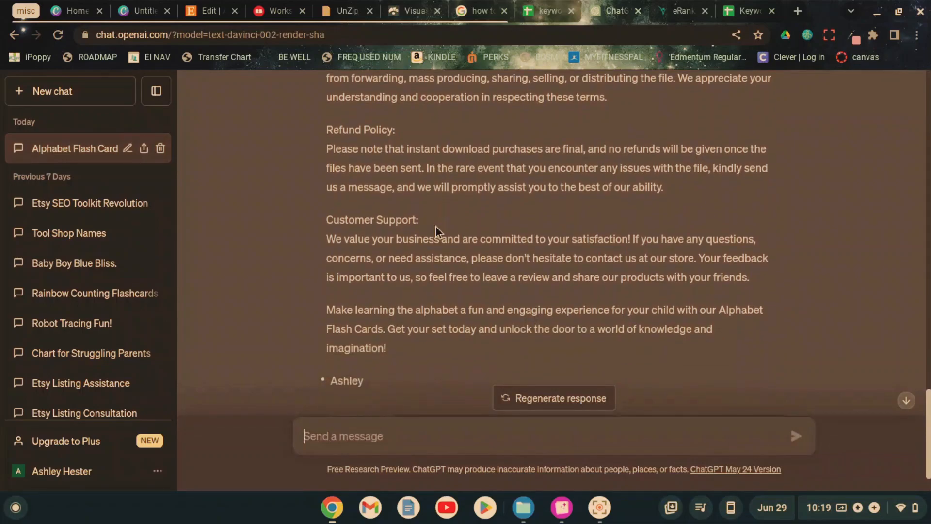
{"action": "scroll", "coordinate": [474, 270], "scroll_direction": "up", "scroll_amount": 5}
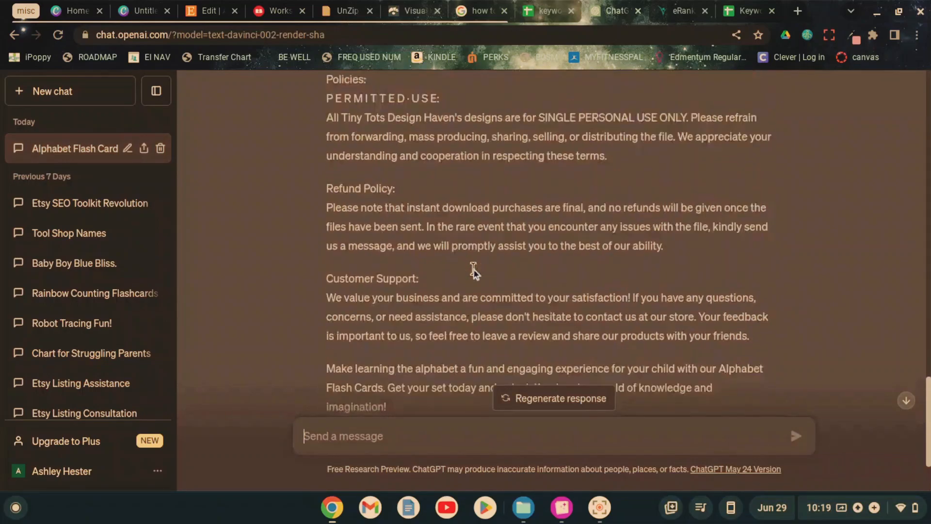
{"action": "scroll", "coordinate": [474, 269], "scroll_direction": "up", "scroll_amount": 5}
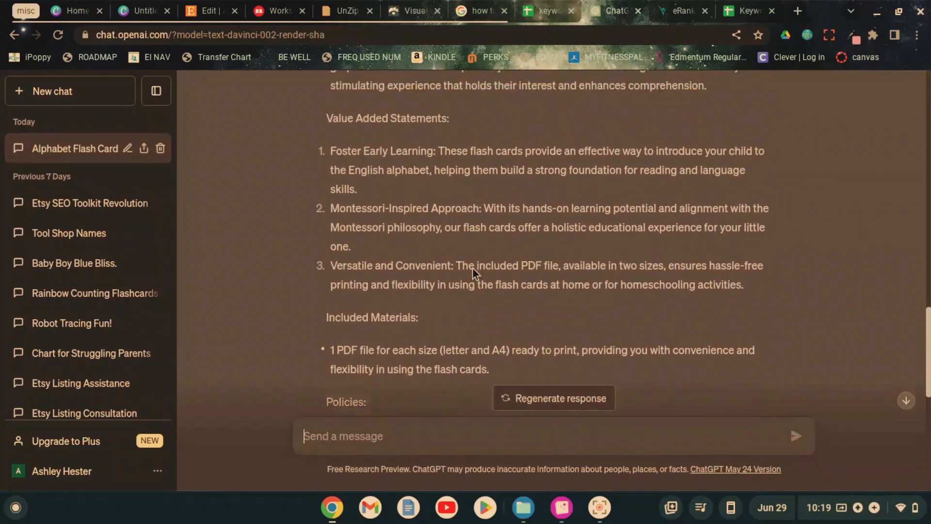
{"action": "scroll", "coordinate": [473, 270], "scroll_direction": "up", "scroll_amount": 6}
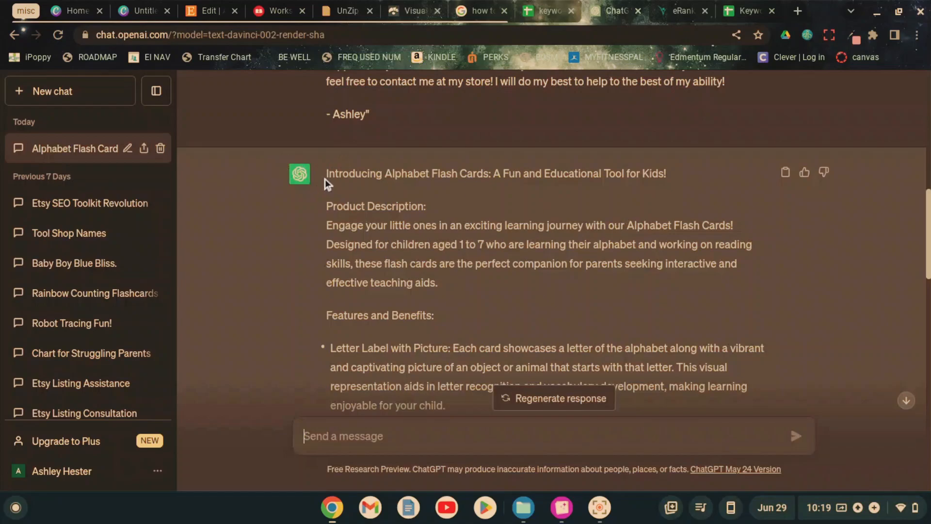
{"action": "left_click_drag", "start_coordinate": [325, 177], "coordinate": [455, 307]}
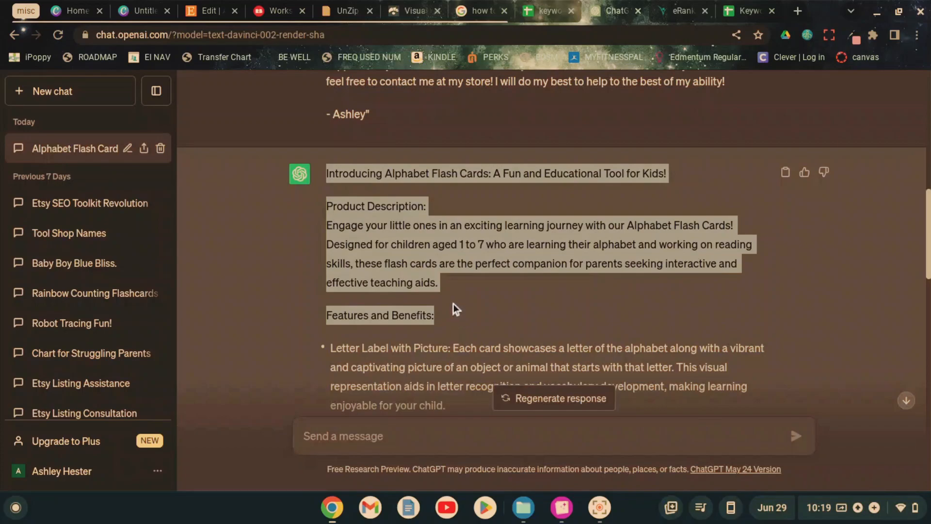
{"action": "left_click", "coordinate": [451, 301]}
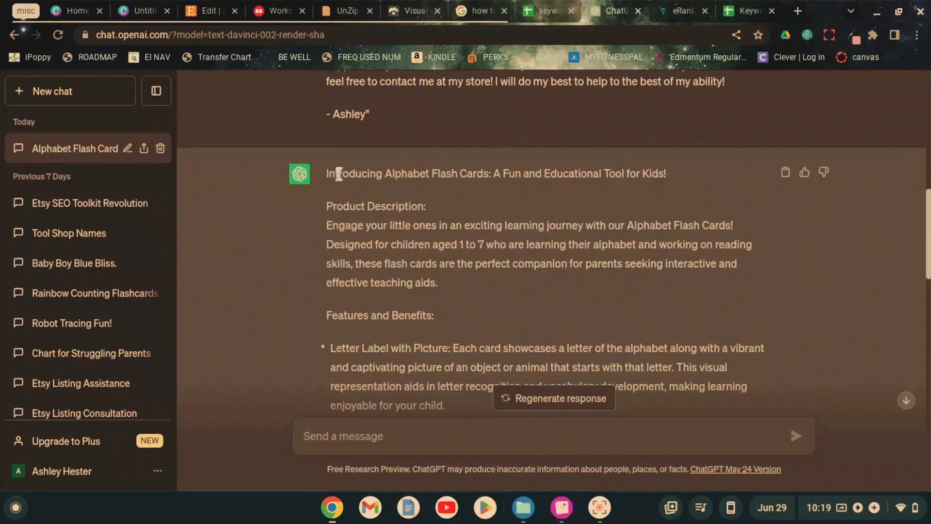
{"action": "left_click_drag", "start_coordinate": [326, 173], "coordinate": [539, 406]}
{"action": "left_click", "coordinate": [531, 327]}
Switch to the keywords spreadsheet and look over its alphabet flashcards sheet around the title section, returning to the Chat GPT sheet.
{"action": "left_click", "coordinate": [525, 8]}
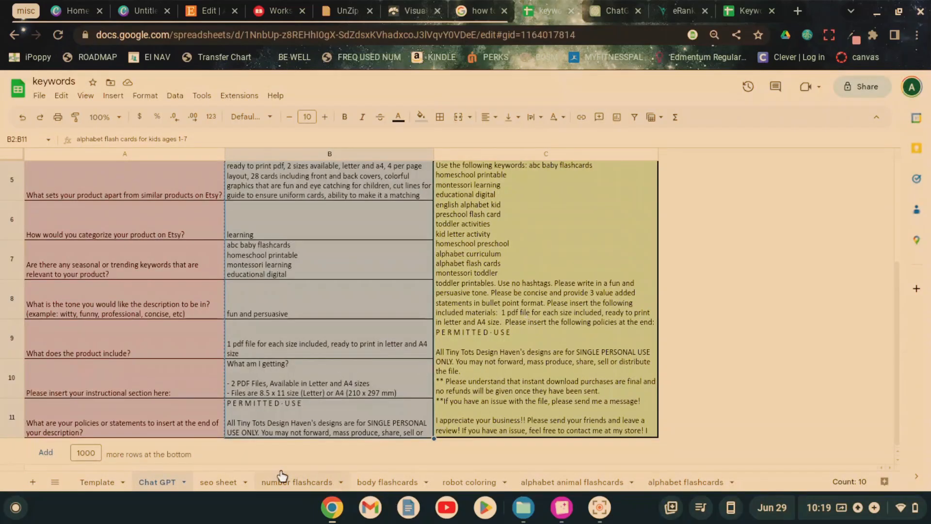
{"action": "left_click", "coordinate": [679, 481]}
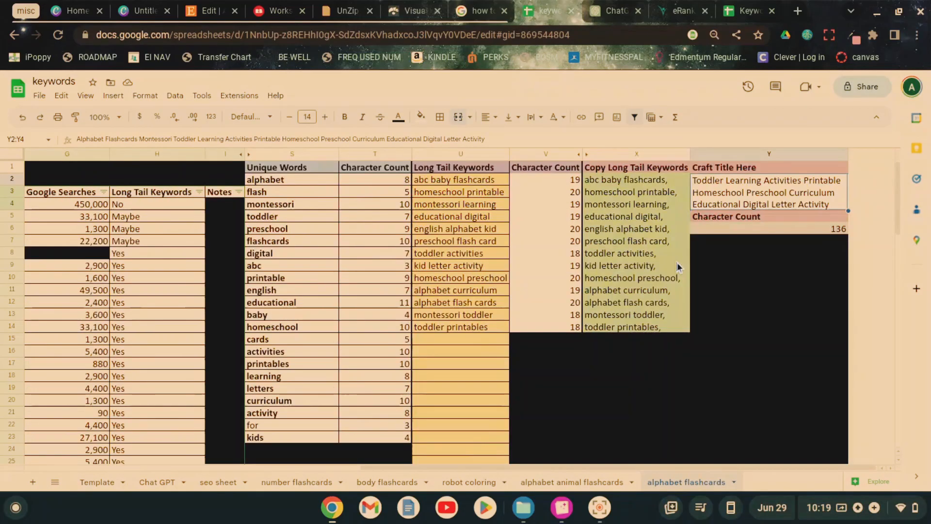
{"action": "scroll", "coordinate": [677, 266], "scroll_direction": "down", "scroll_amount": 1}
{"action": "scroll", "coordinate": [676, 262], "scroll_direction": "down", "scroll_amount": 3}
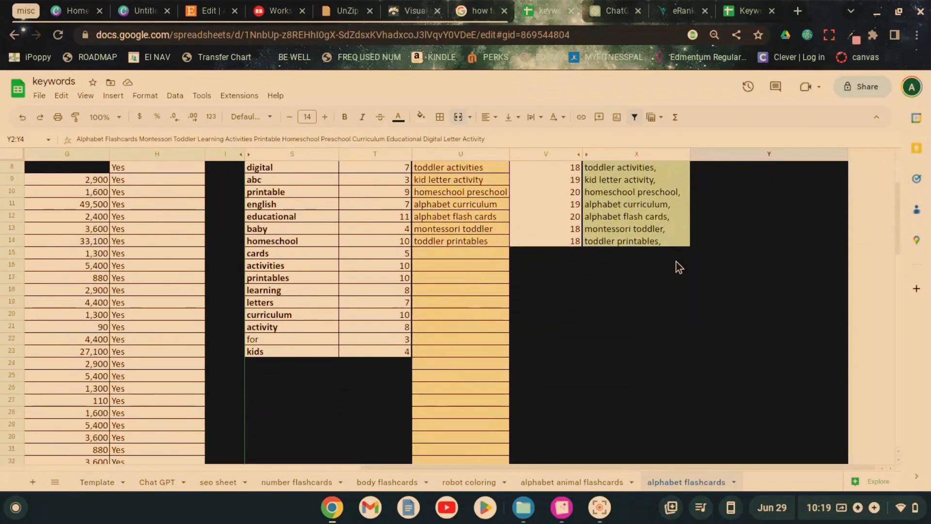
{"action": "scroll", "coordinate": [676, 261], "scroll_direction": "up", "scroll_amount": 4}
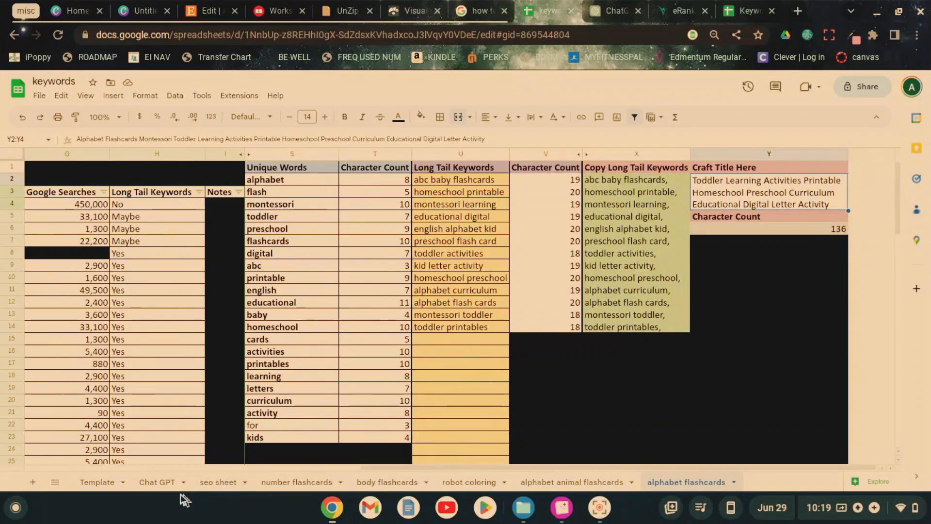
{"action": "left_click", "coordinate": [158, 482]}
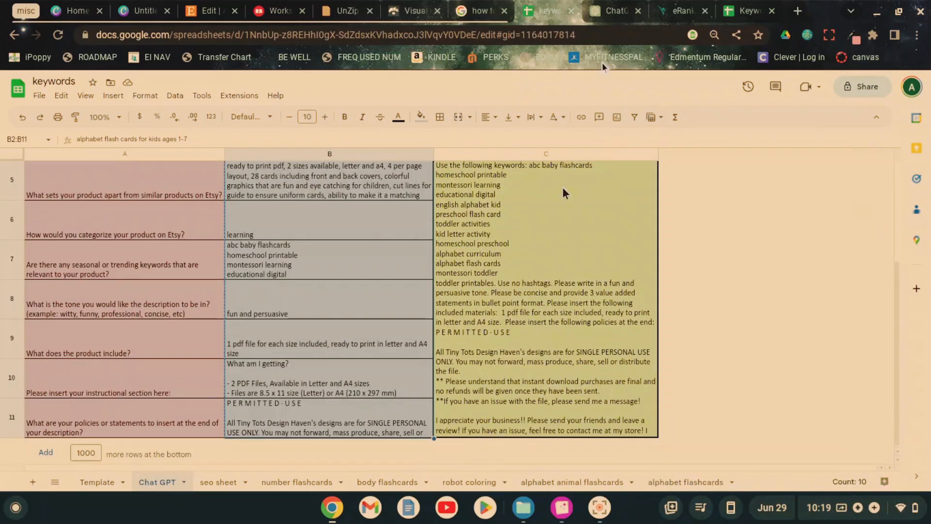
Switch to ChatGPT and copy the entire generated description, from the "Introducing Alphabet Flash Cards" heading through the closing signature.
{"action": "left_click", "coordinate": [598, 9]}
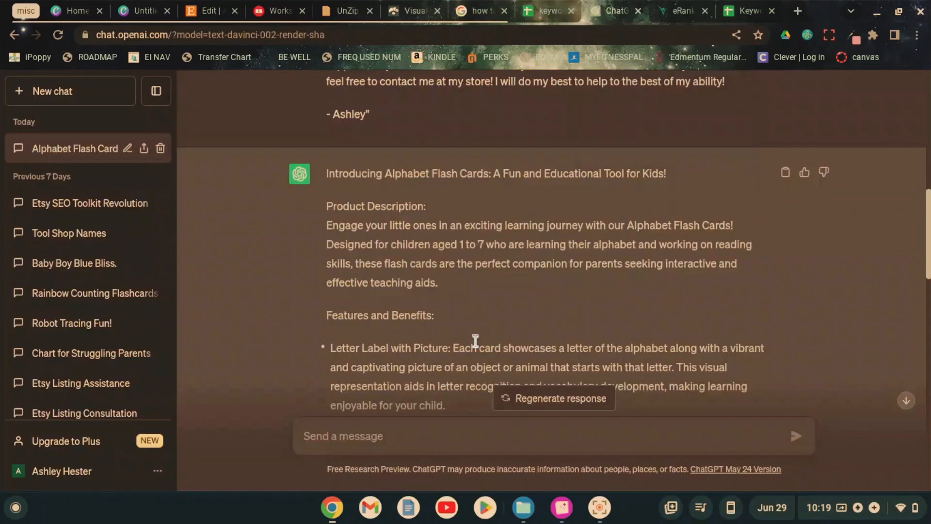
{"action": "left_click_drag", "start_coordinate": [325, 174], "coordinate": [551, 423]}
{"action": "key", "text": "ctrl+c"}
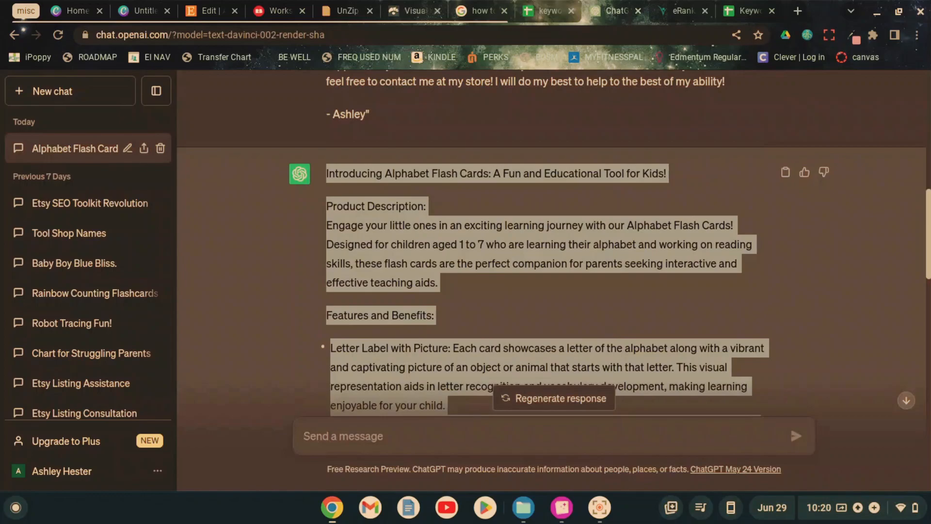
{"action": "scroll", "coordinate": [487, 297], "scroll_direction": "up", "scroll_amount": 3}
{"action": "scroll", "coordinate": [487, 297], "scroll_direction": "down", "scroll_amount": 6}
{"action": "scroll", "coordinate": [487, 295], "scroll_direction": "down", "scroll_amount": 5}
{"action": "left_click_drag", "start_coordinate": [487, 108], "coordinate": [489, 402]}
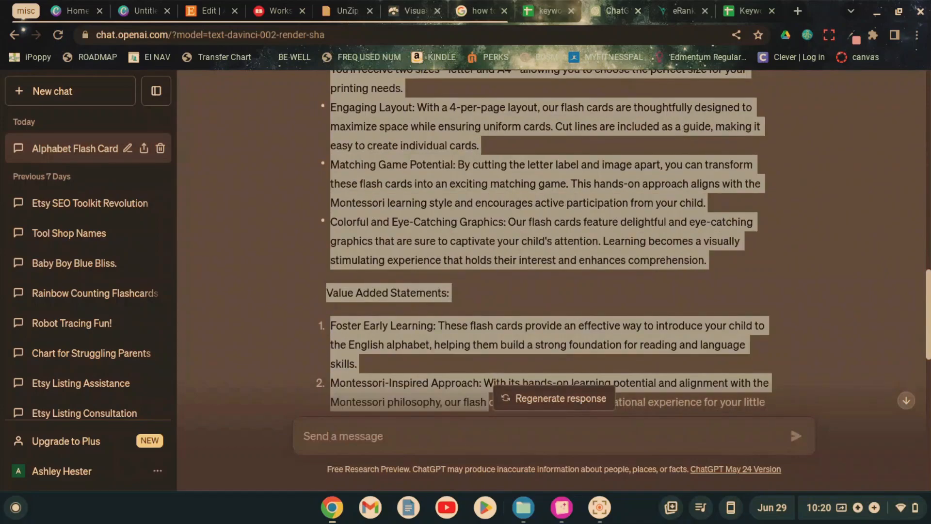
{"action": "scroll", "coordinate": [548, 242], "scroll_direction": "down", "scroll_amount": 7}
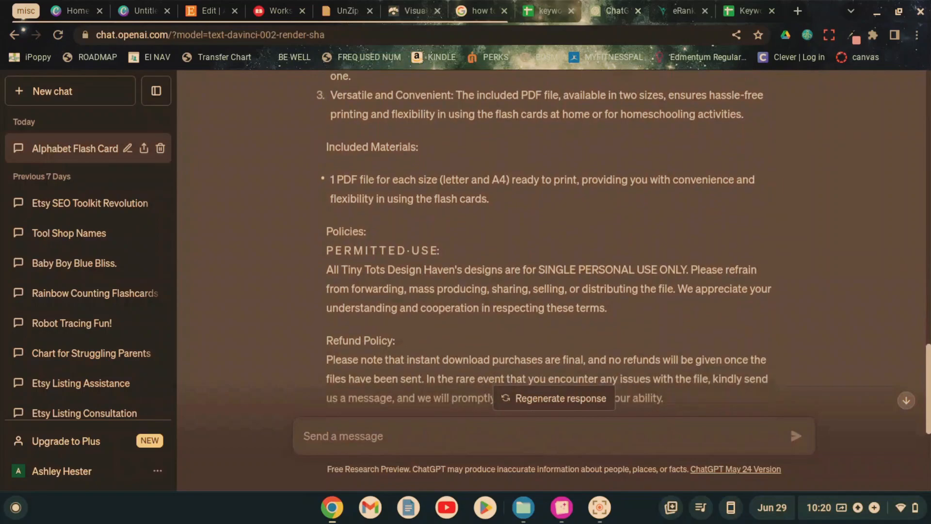
{"action": "left_click_drag", "start_coordinate": [485, 77], "coordinate": [490, 362]}
{"action": "scroll", "coordinate": [548, 242], "scroll_direction": "down", "scroll_amount": 4}
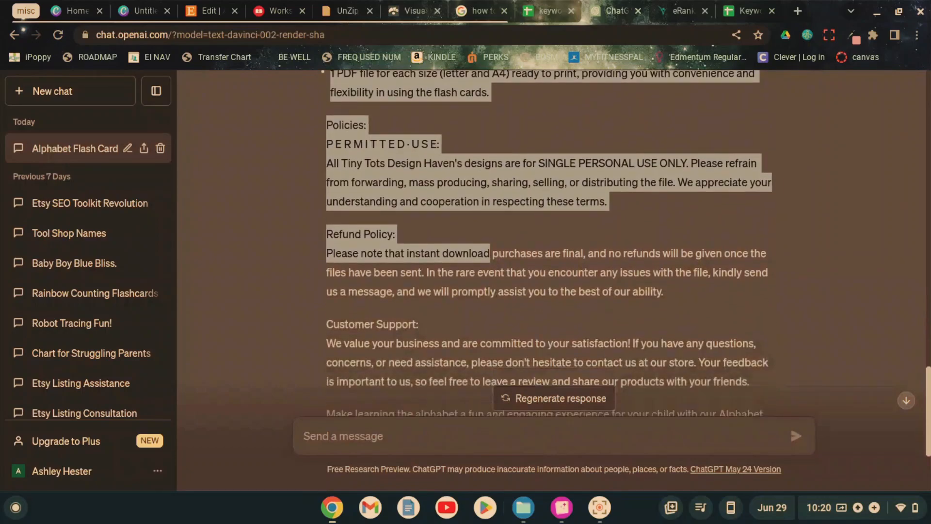
{"action": "left_click_drag", "start_coordinate": [490, 163], "coordinate": [490, 395]}
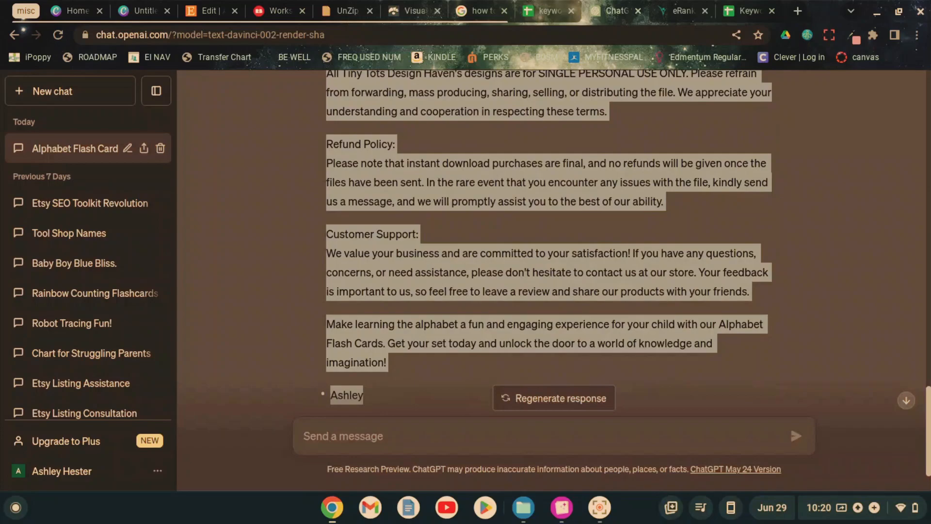
Paste the description into the merged cell Y10:Y101 of the Alphabet flashcards sheet in Keyword Research Template New.
{"action": "left_click", "coordinate": [751, 10]}
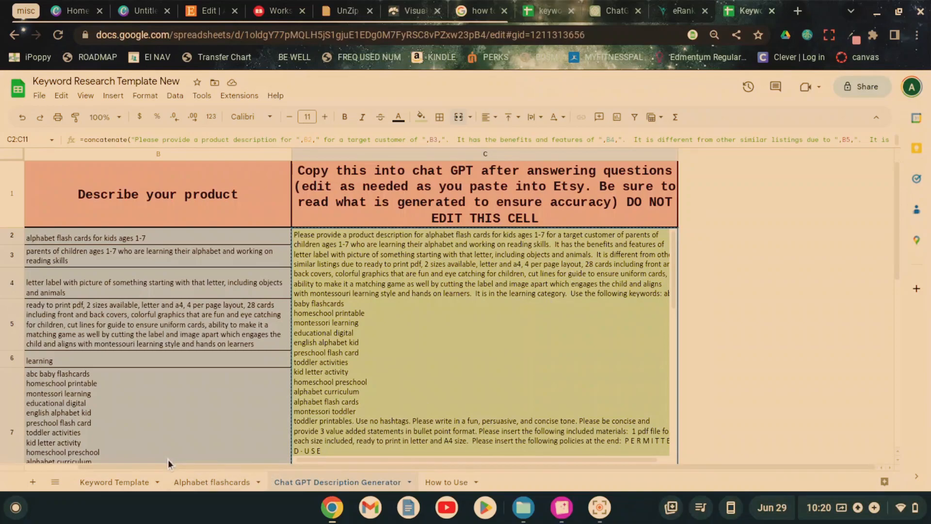
{"action": "left_click", "coordinate": [191, 485]}
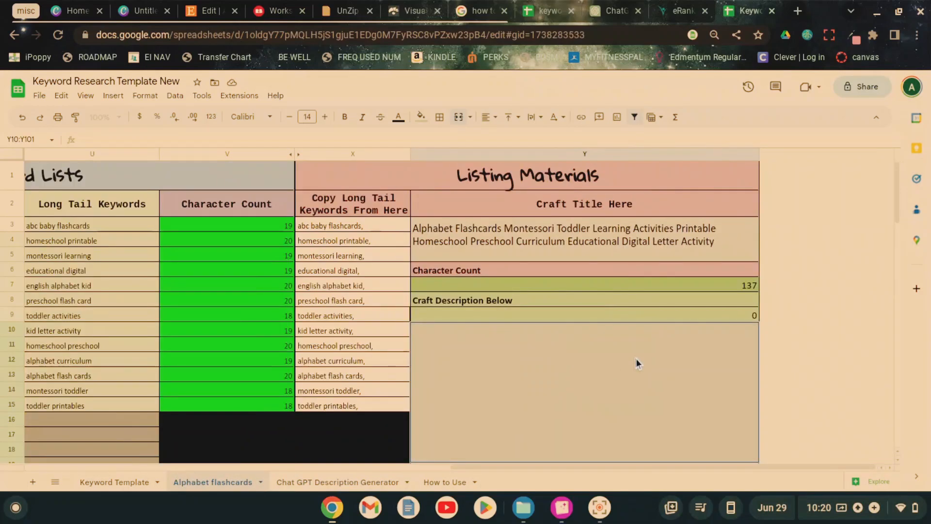
{"action": "key", "text": "ctrl+v"}
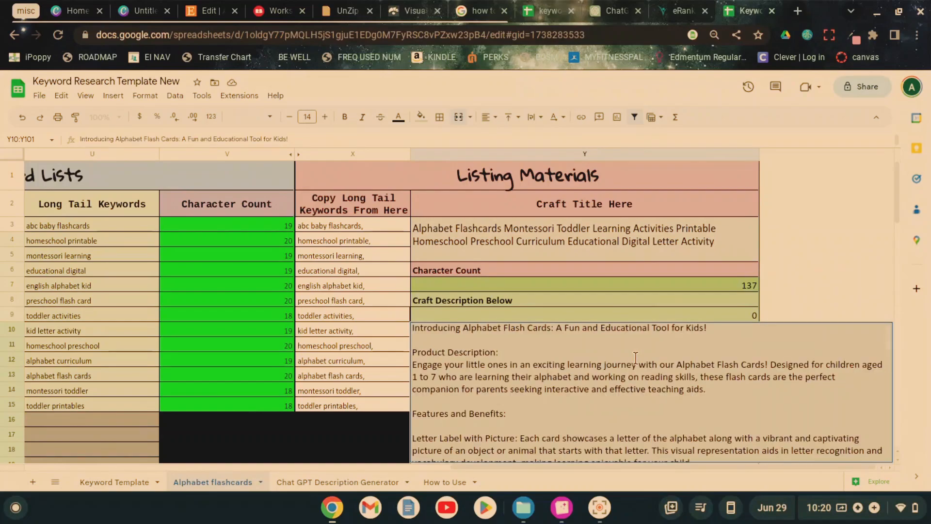
{"action": "scroll", "coordinate": [635, 358], "scroll_direction": "down", "scroll_amount": 15}
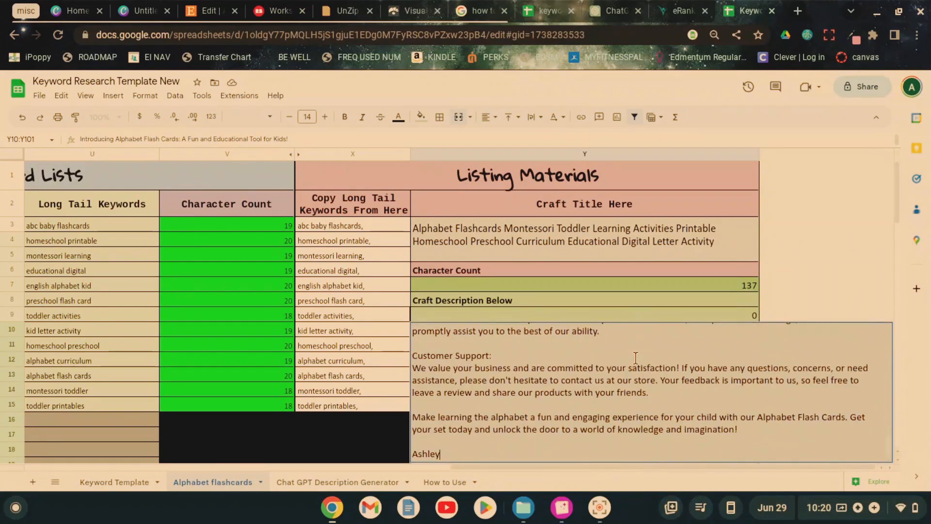
{"action": "left_click", "coordinate": [461, 461]}
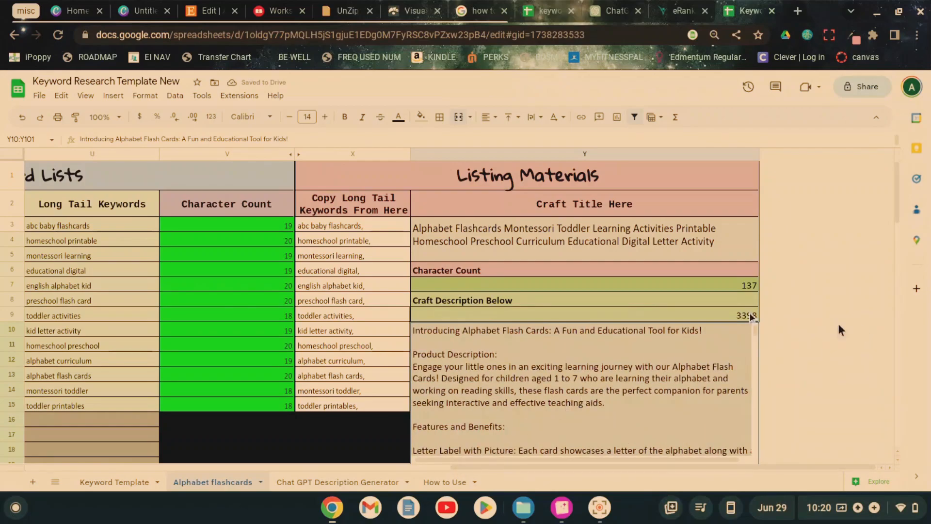
Check the description's character count in Y9 and view the pasted text down to the end of its merged cell.
{"action": "left_click", "coordinate": [723, 316]}
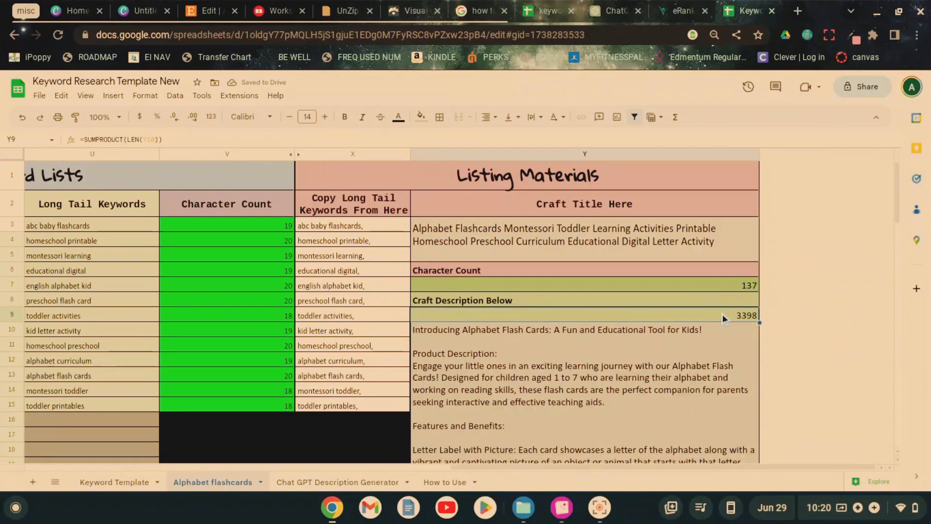
{"action": "key", "text": "Down"}
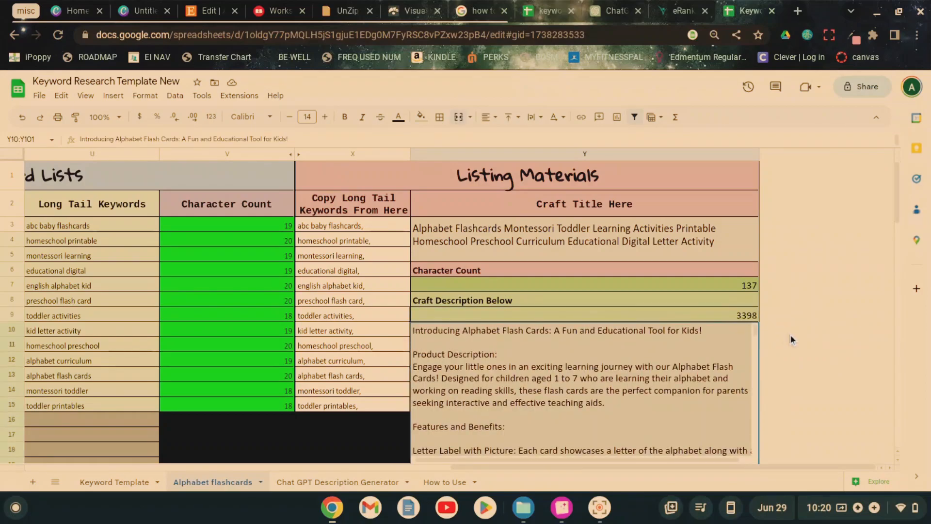
{"action": "left_click", "coordinate": [309, 352]}
{"action": "scroll", "coordinate": [311, 356], "scroll_direction": "down", "scroll_amount": 3}
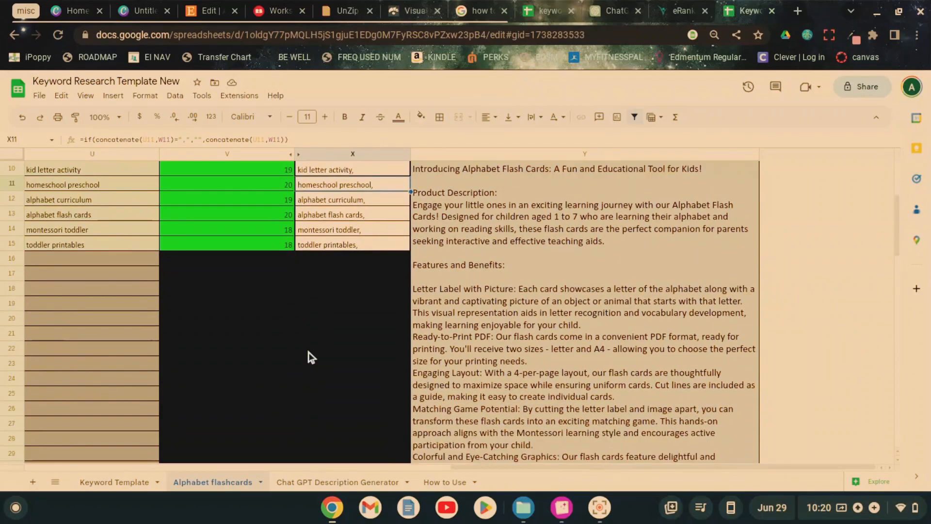
{"action": "scroll", "coordinate": [310, 353], "scroll_direction": "down", "scroll_amount": 15}
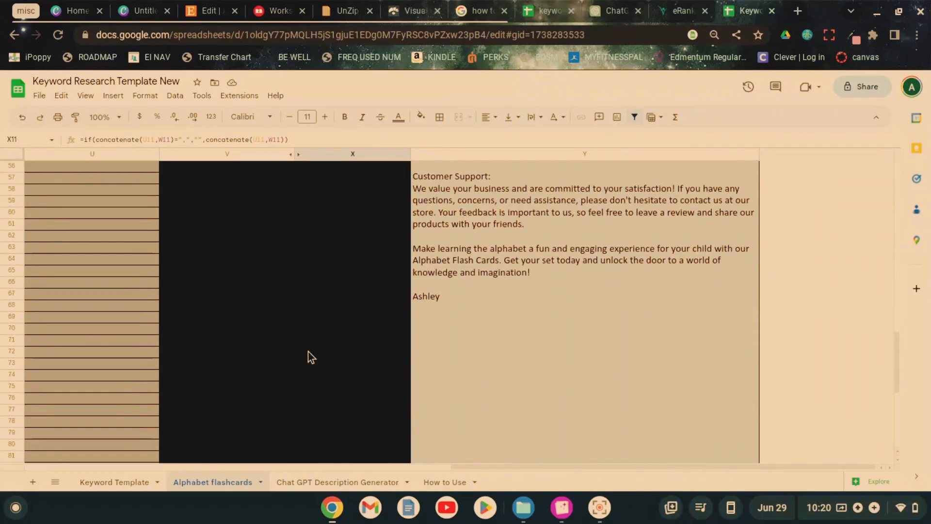
{"action": "scroll", "coordinate": [308, 353], "scroll_direction": "down", "scroll_amount": 5}
{"action": "left_click", "coordinate": [574, 355]}
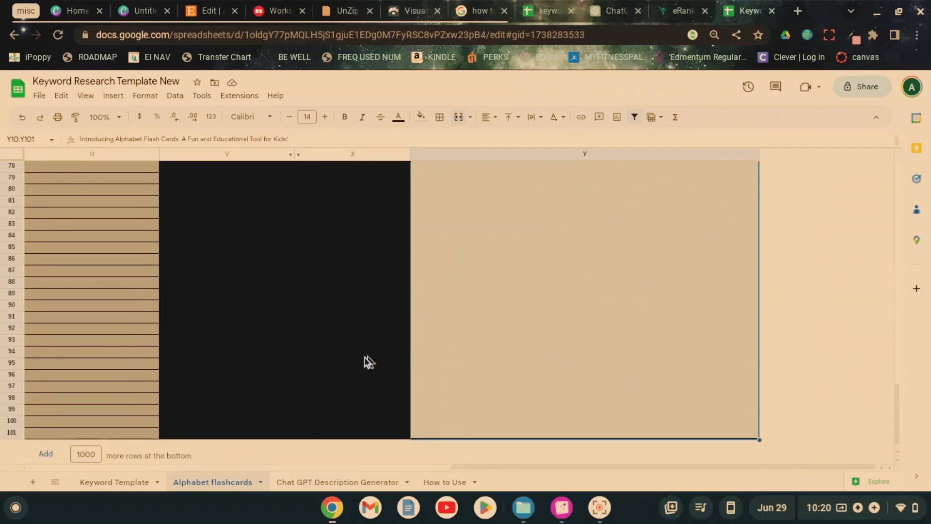
Read through the pasted description's introduction, features and benefits, value added statements, included materials and policies.
{"action": "scroll", "coordinate": [363, 357], "scroll_direction": "up", "scroll_amount": 15}
{"action": "scroll", "coordinate": [361, 356], "scroll_direction": "up", "scroll_amount": 8}
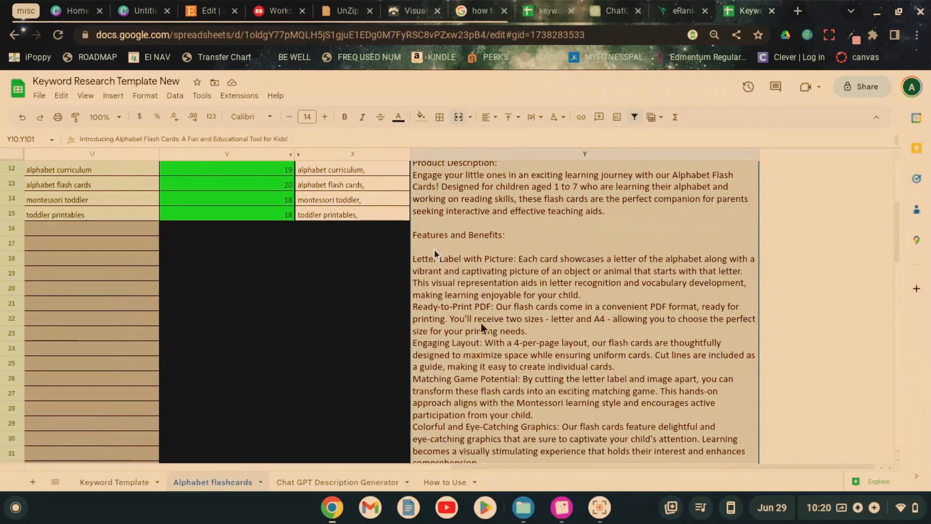
{"action": "scroll", "coordinate": [534, 278], "scroll_direction": "up", "scroll_amount": 3}
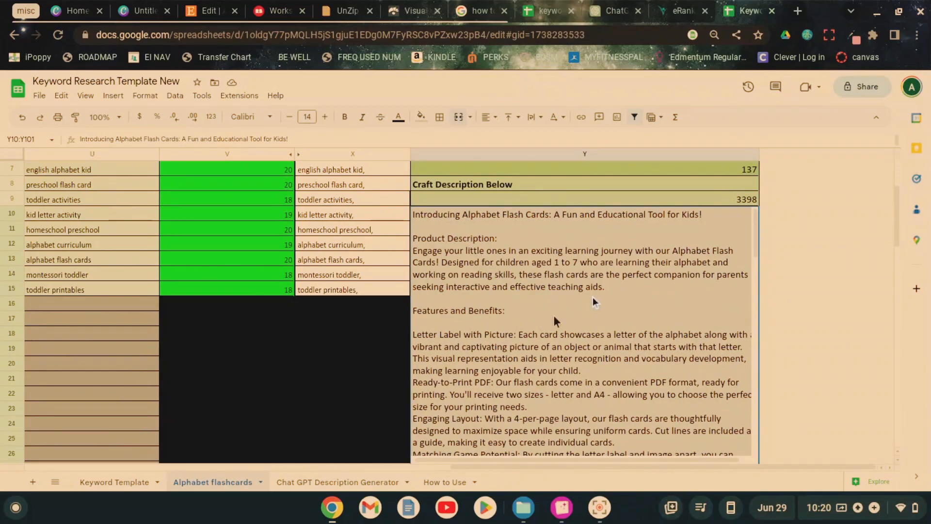
{"action": "scroll", "coordinate": [686, 270], "scroll_direction": "down", "scroll_amount": 1}
{"action": "scroll", "coordinate": [685, 265], "scroll_direction": "down", "scroll_amount": 10}
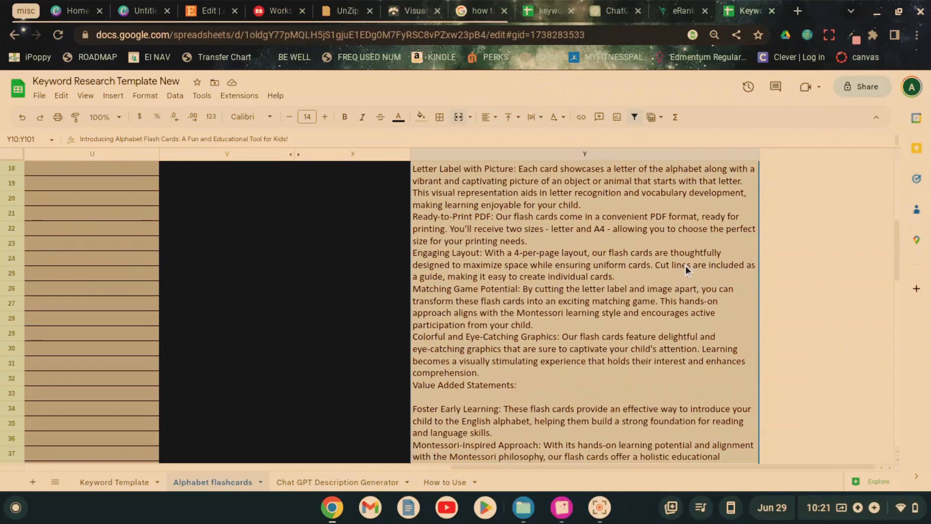
{"action": "scroll", "coordinate": [685, 267], "scroll_direction": "down", "scroll_amount": 2}
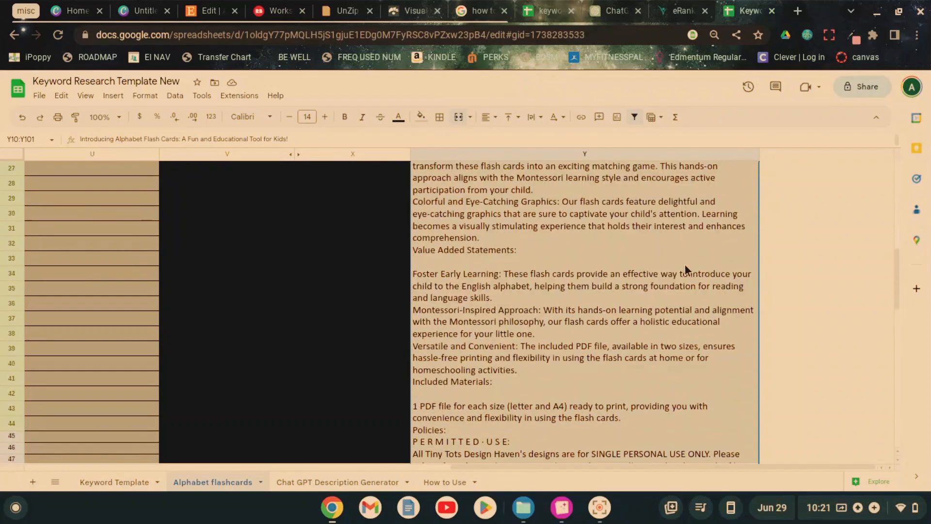
{"action": "scroll", "coordinate": [685, 268], "scroll_direction": "up", "scroll_amount": 10}
{"action": "scroll", "coordinate": [689, 270], "scroll_direction": "up", "scroll_amount": 2}
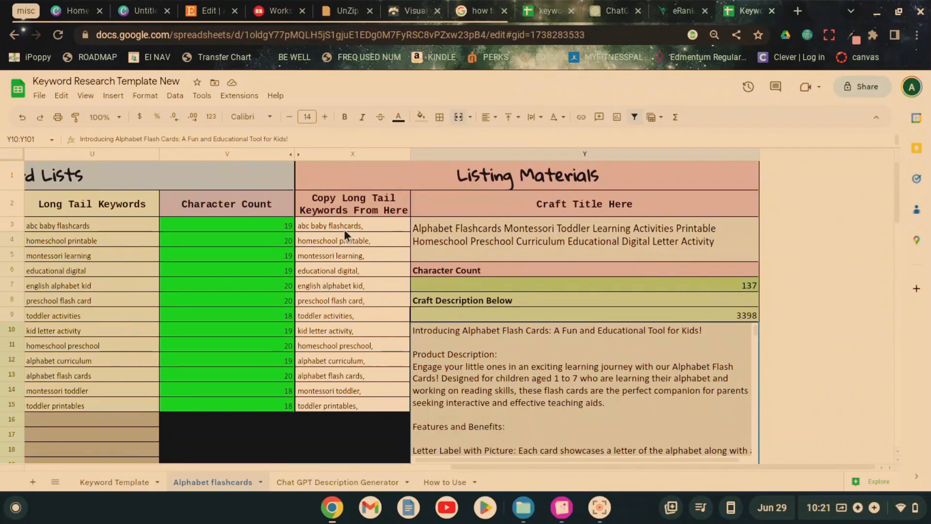
Review the finished listing materials by selecting the long tail keywords in X3:X15, the crafted title and the description cell.
{"action": "left_click_drag", "start_coordinate": [344, 229], "coordinate": [357, 404]}
{"action": "key", "text": "ctrl+c"}
{"action": "left_click", "coordinate": [486, 231]}
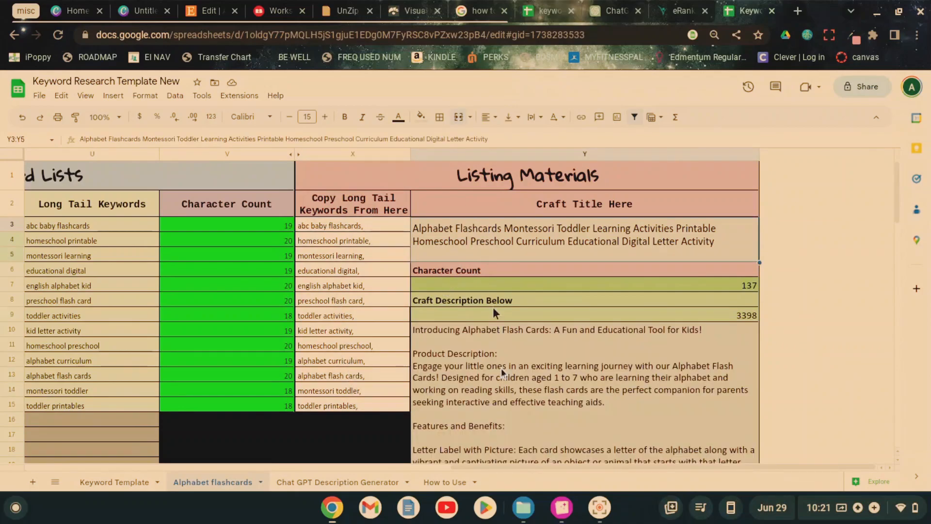
{"action": "left_click", "coordinate": [502, 400]}
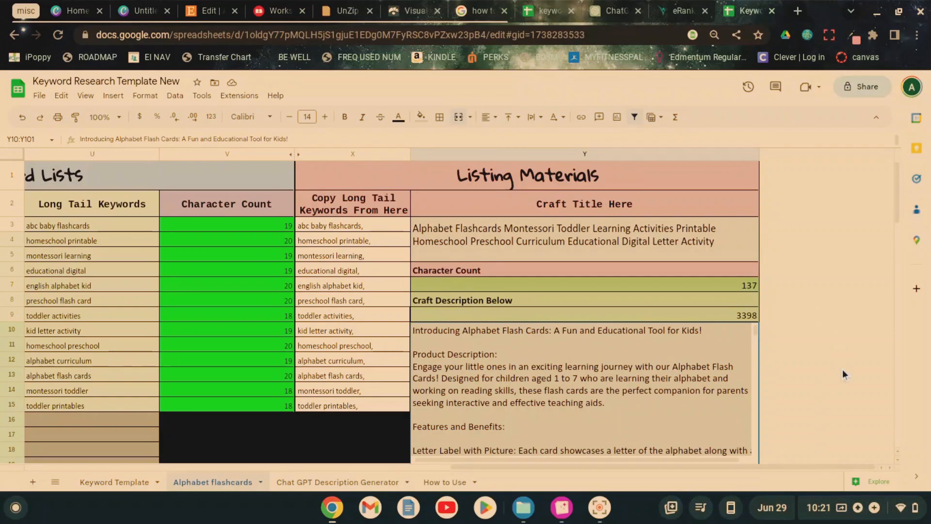